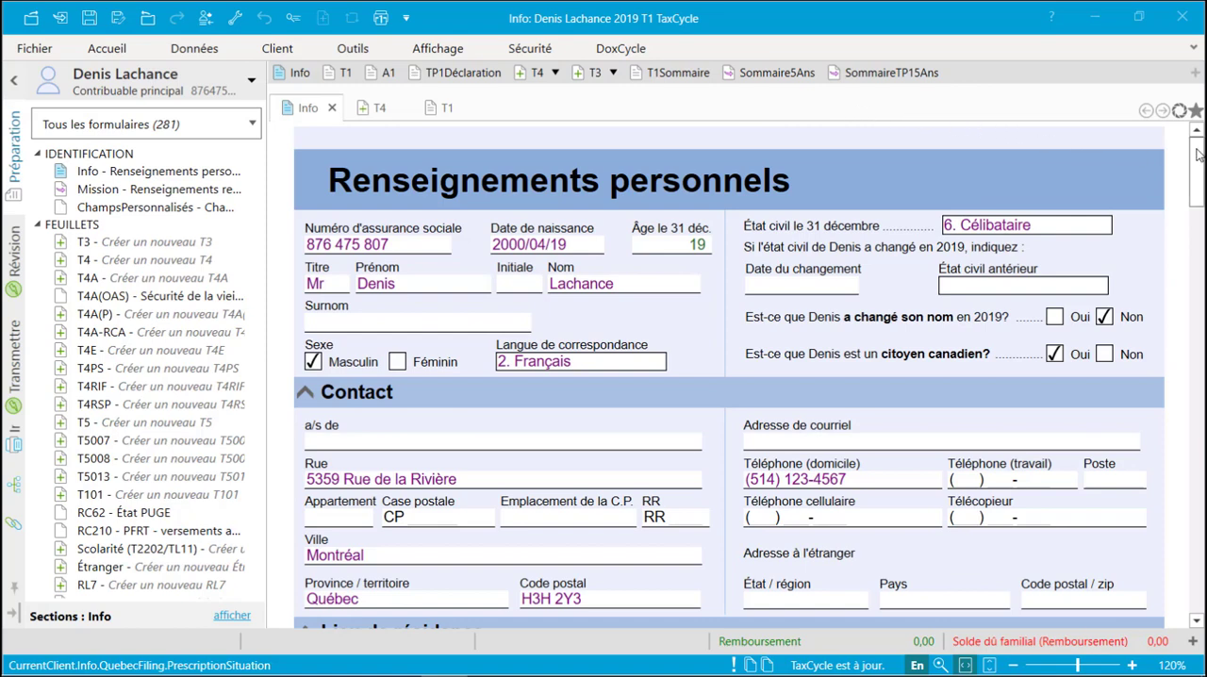
- Set the province of residence on December 31, 2019 to Alberta in the Lieu de résidence section
left_click_drag(1196, 149, 1198, 175)
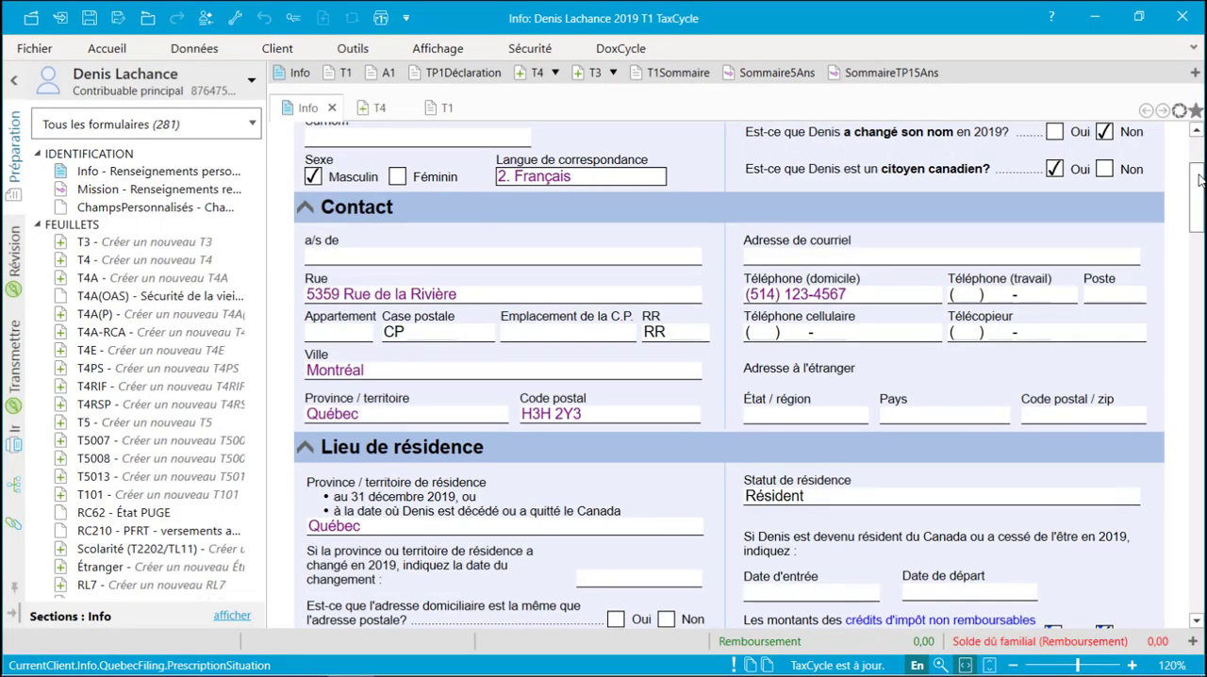
left_click(652, 528)
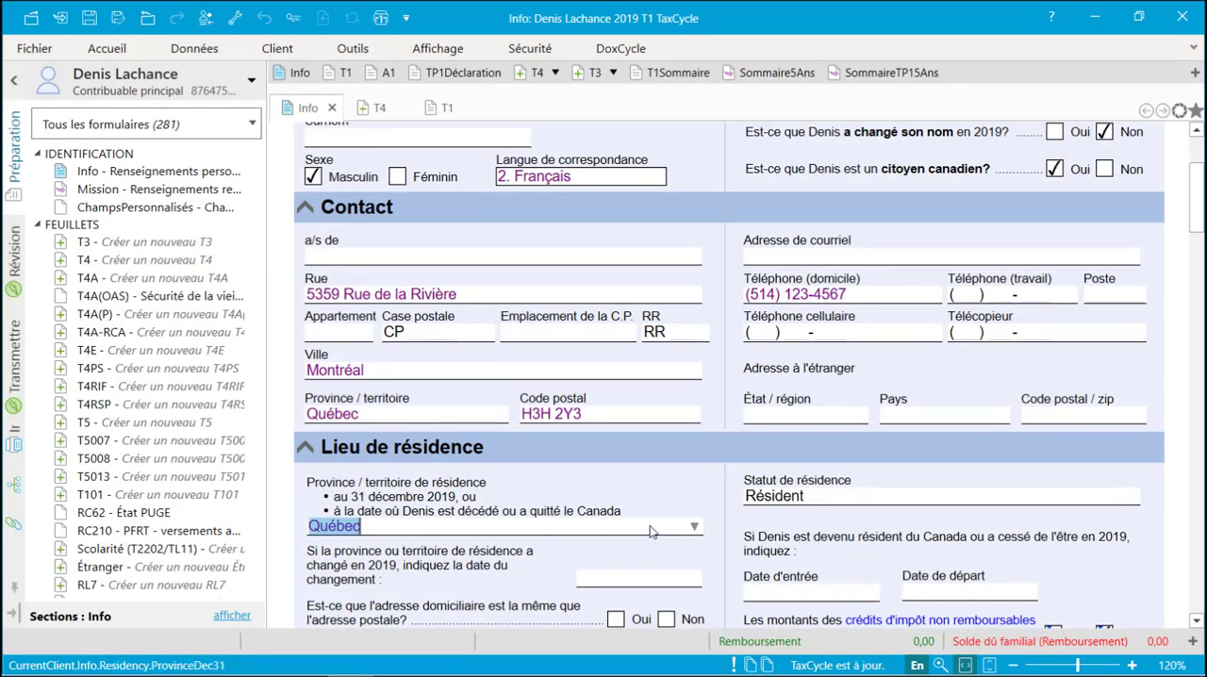
type("a")
key("Tab")
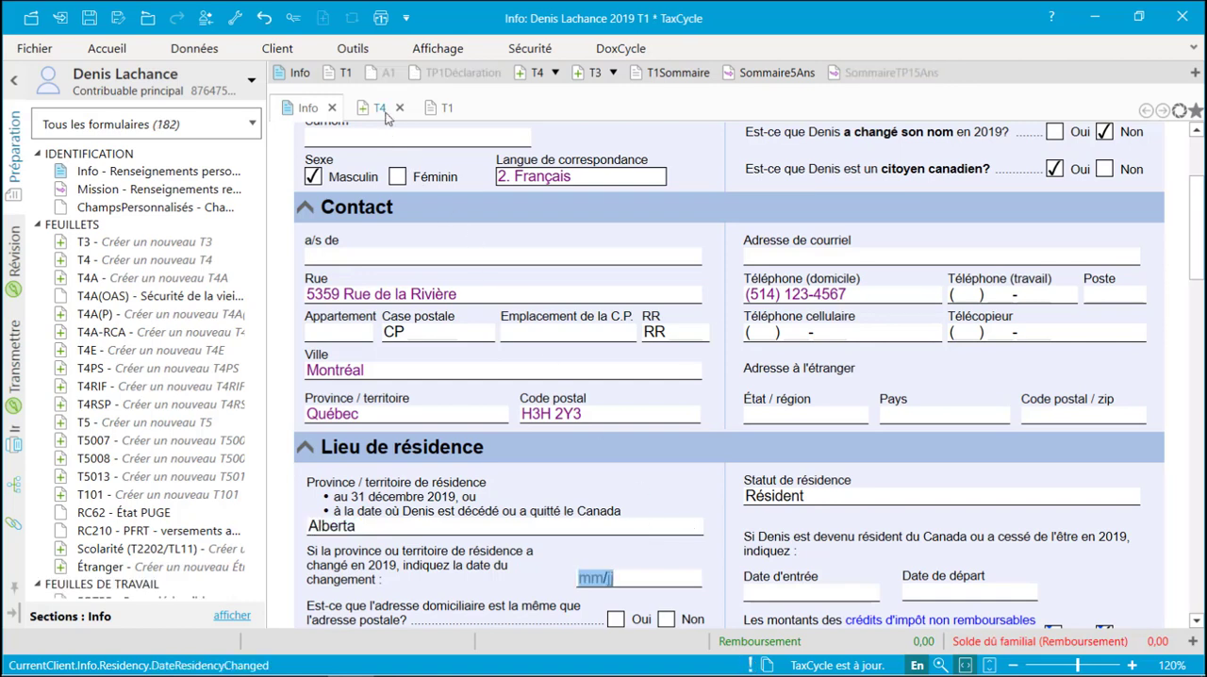
- Set the province of employment (box 10) to QC on a new T4 slip
left_click(386, 113)
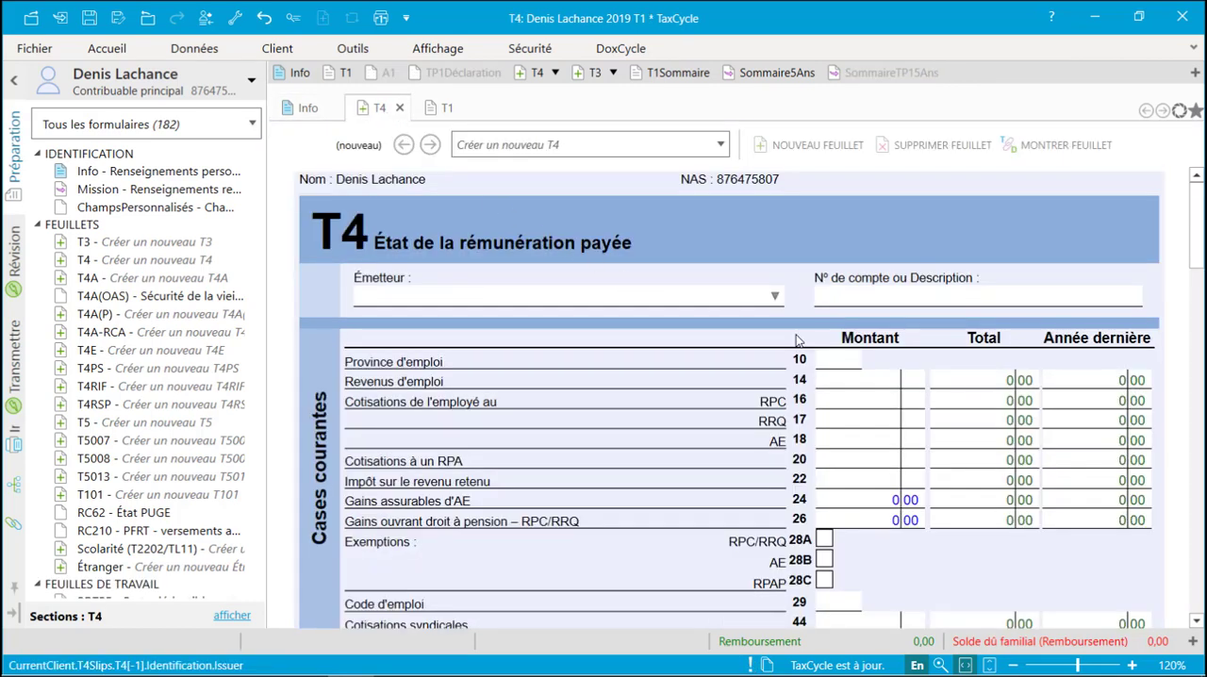
left_click(851, 362)
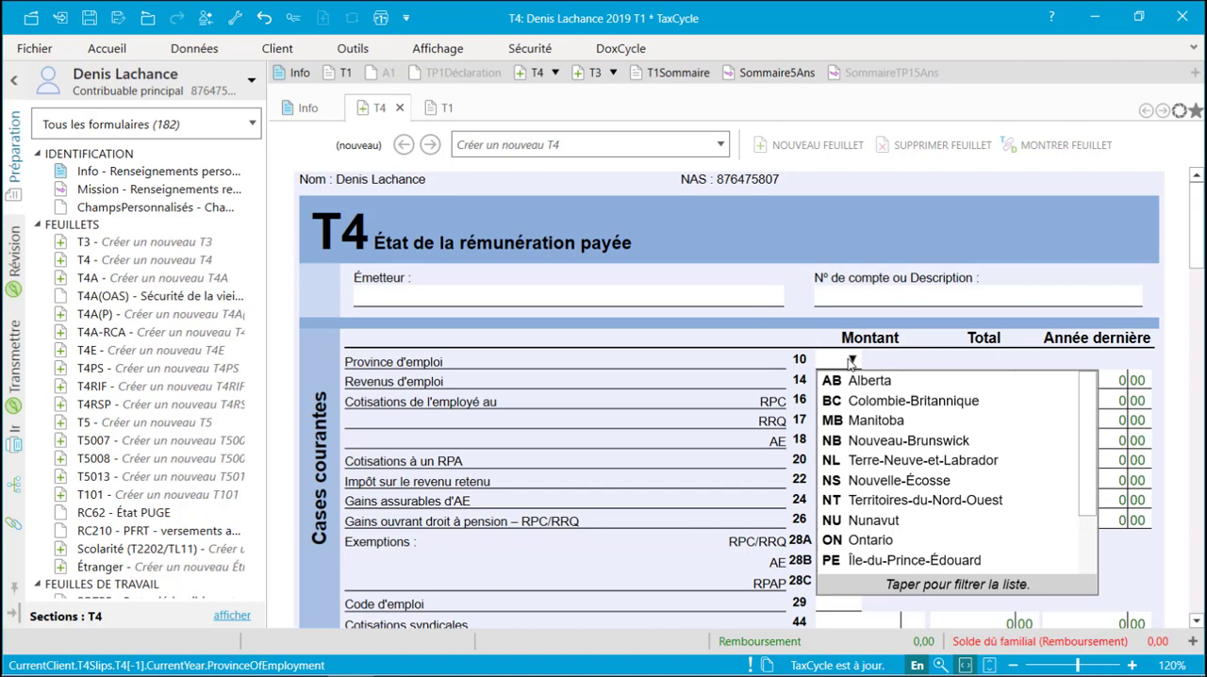
type("q")
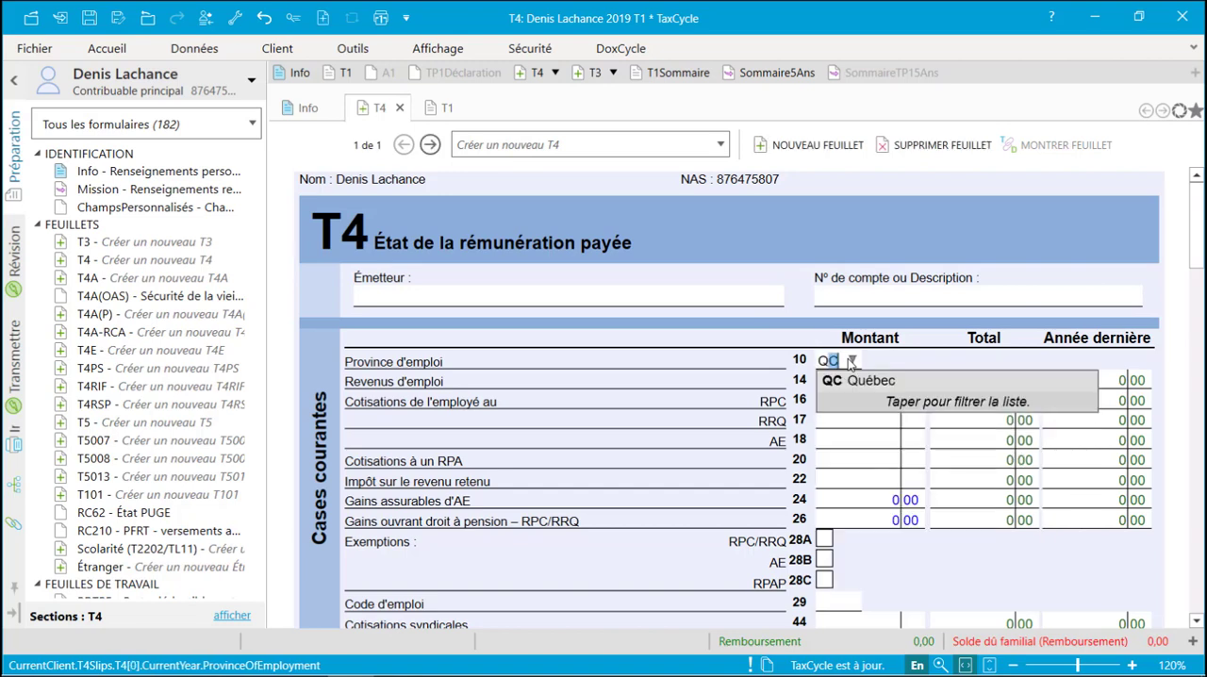
key("Return")
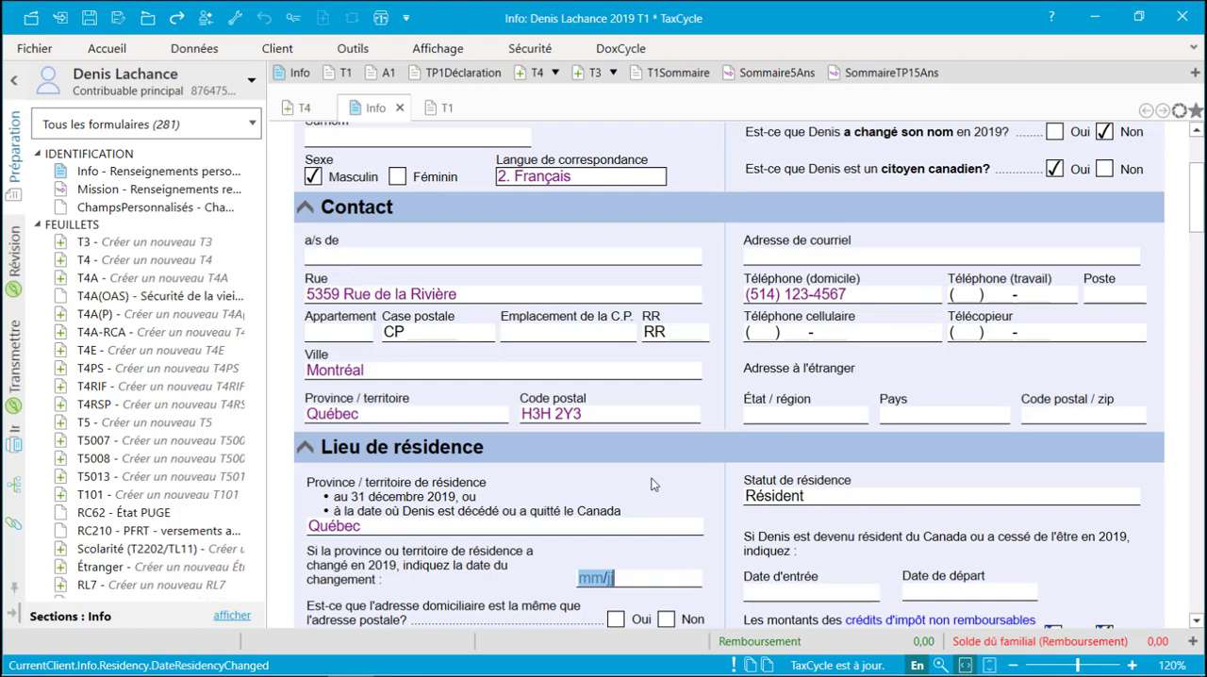
- Open a new T3 slip and look through its form down to the lower sections
left_click(188, 243)
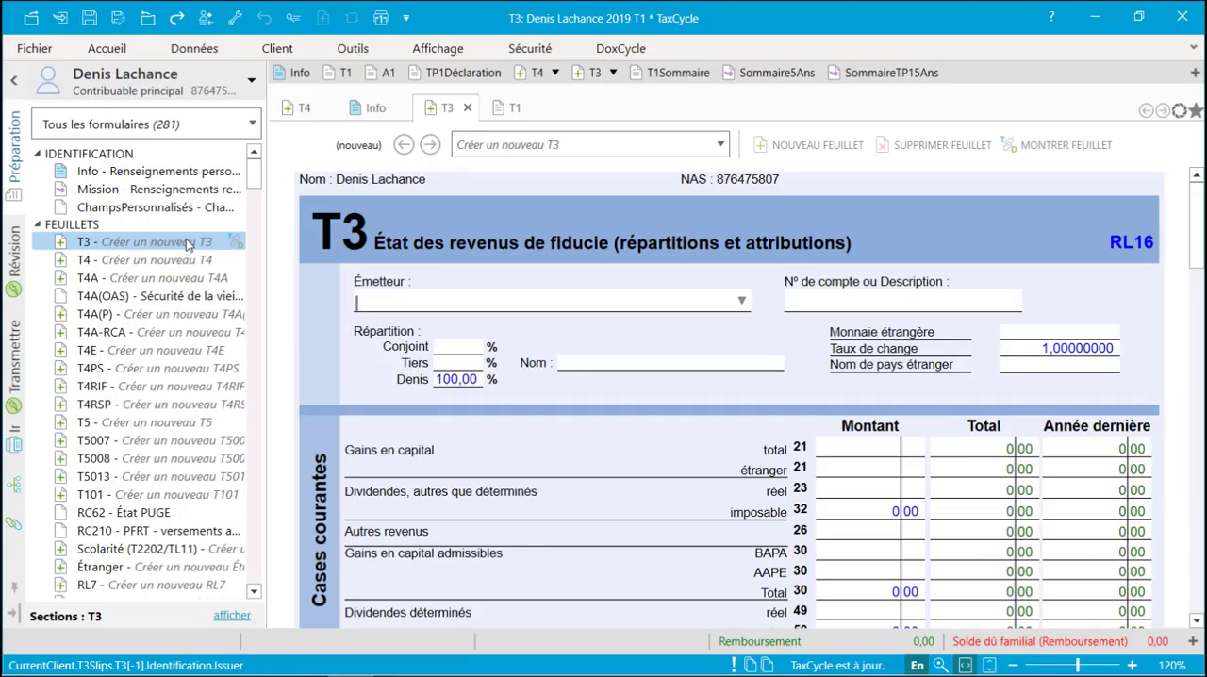
scroll(1199, 223, "down", 1)
left_click_drag(1199, 224, 1199, 434)
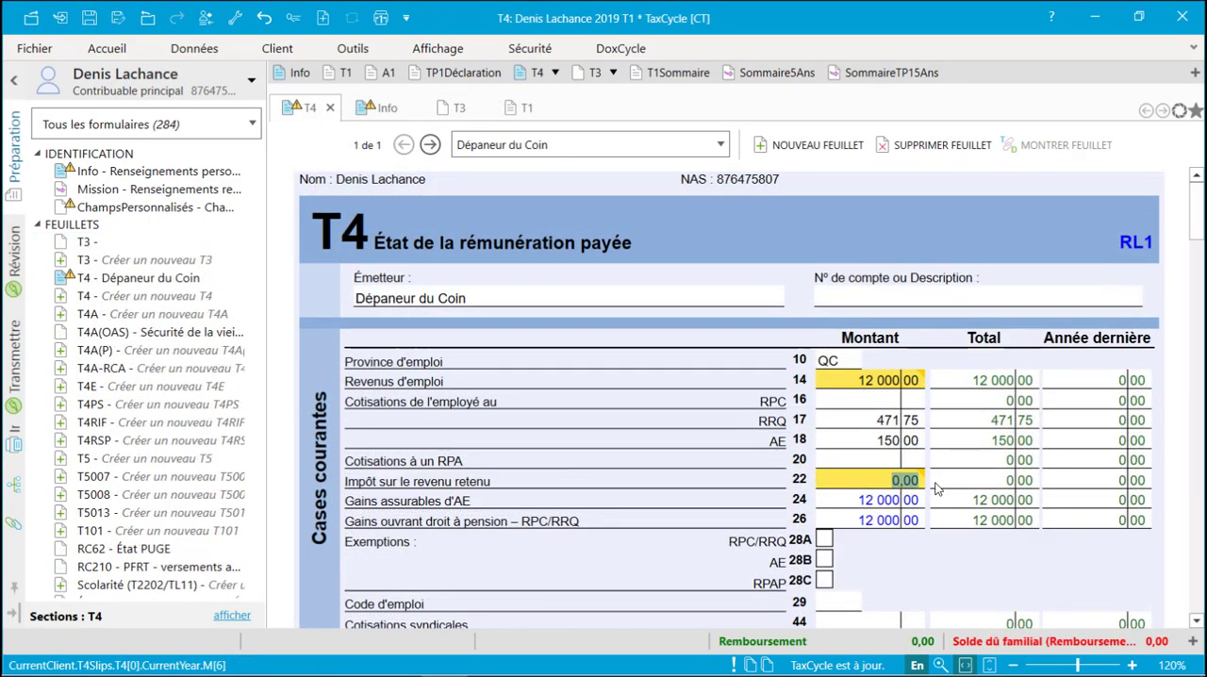
- Set the income tax deducted (box 22) on the Dépaneur du Coin T4 slip to 900 and go to its linked Relevé 1
type("900")
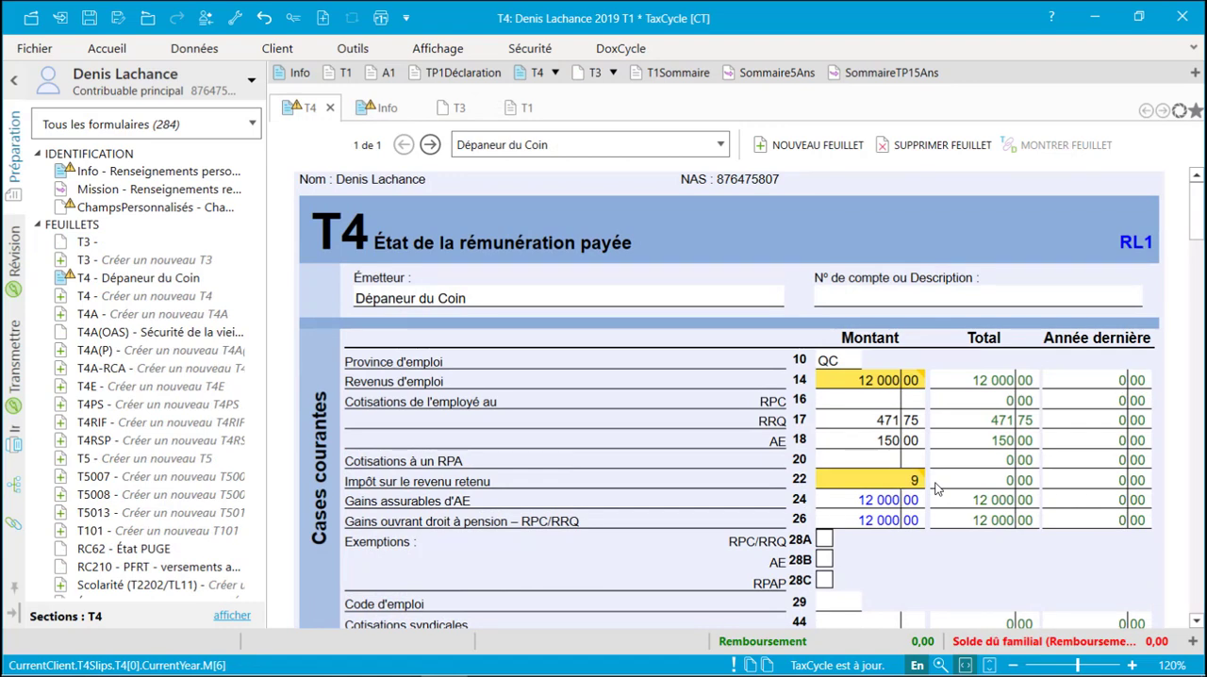
key("Tab")
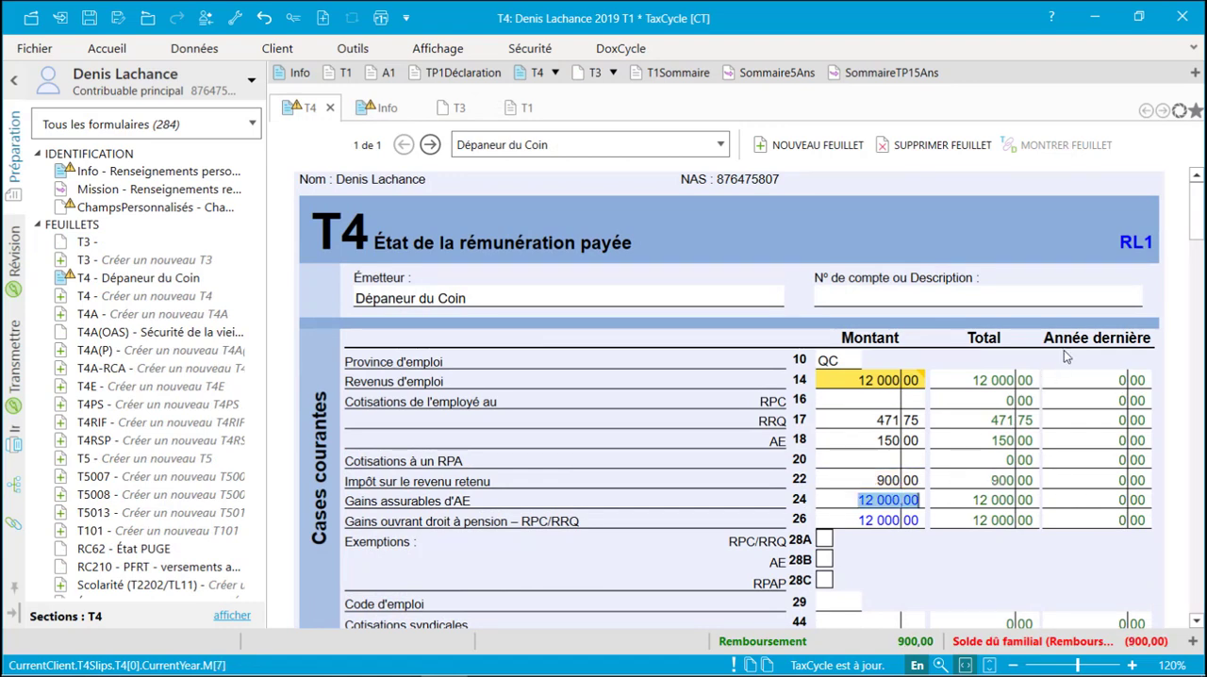
left_click(1137, 244)
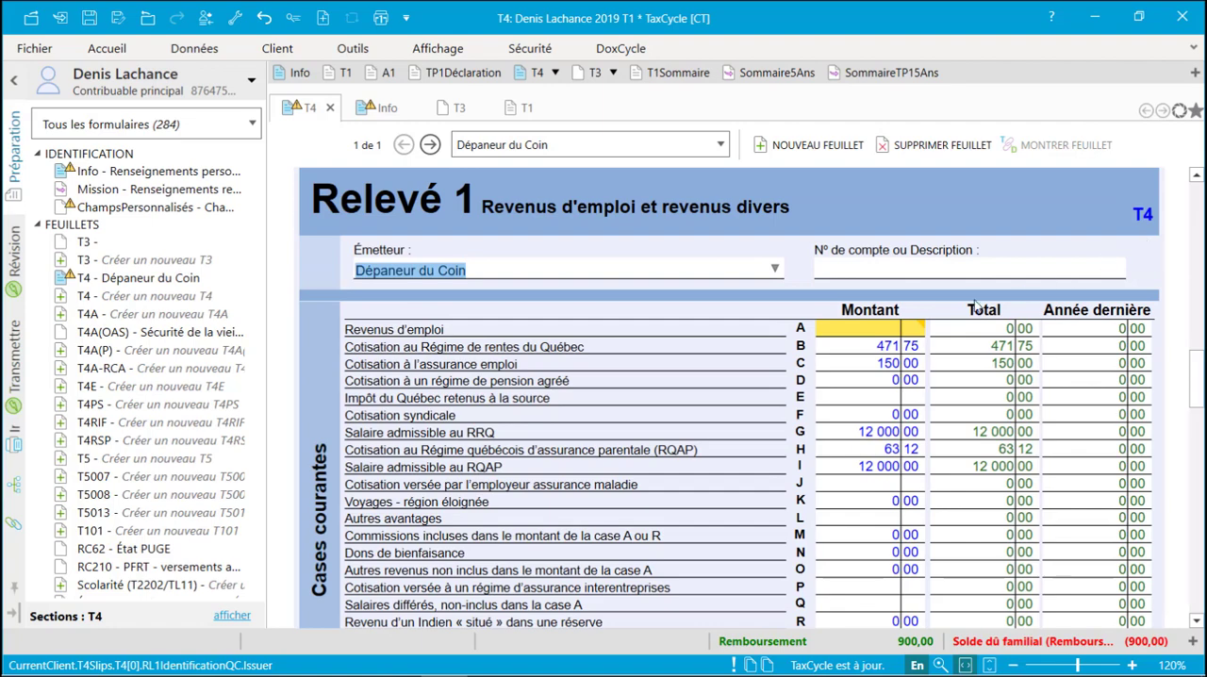
- Fill in the Relevé 1 with 12 000 of employment income in box A and 1000 of Québec tax withheld in box E
mouse_move(891, 335)
left_click(720, 385)
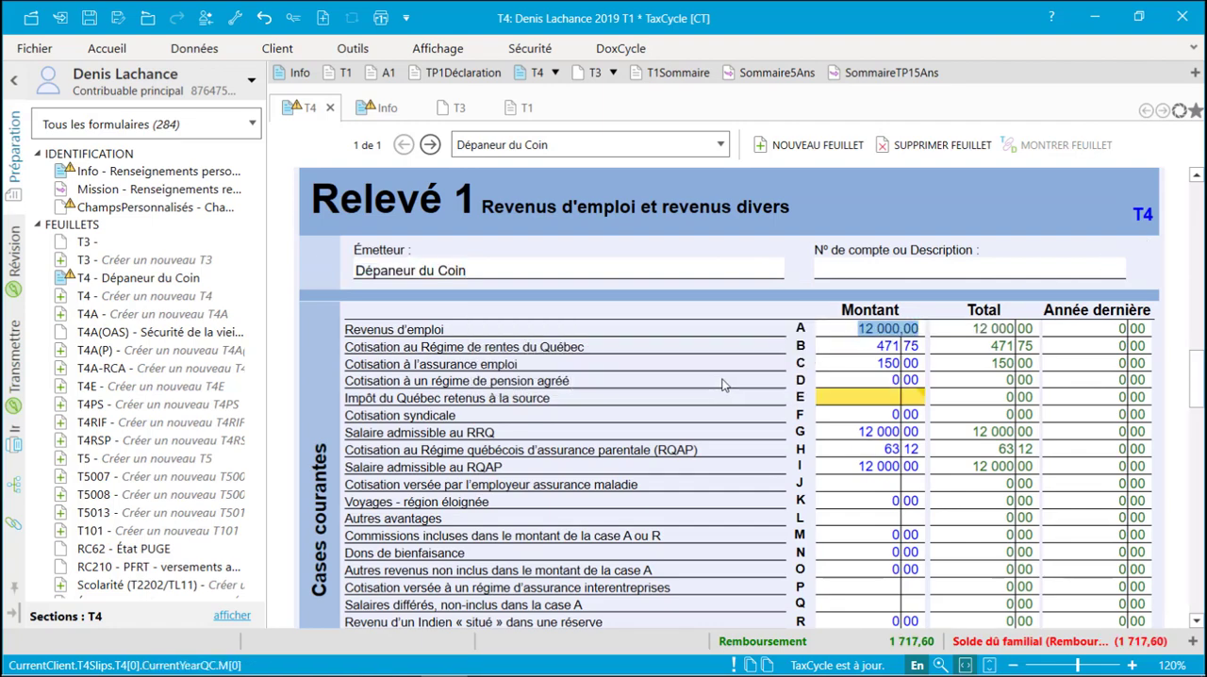
left_click(843, 401)
type("1000")
- Return to the Info form, search the forms for "rl19" and open the RL19 advance payments slip
left_click(381, 108)
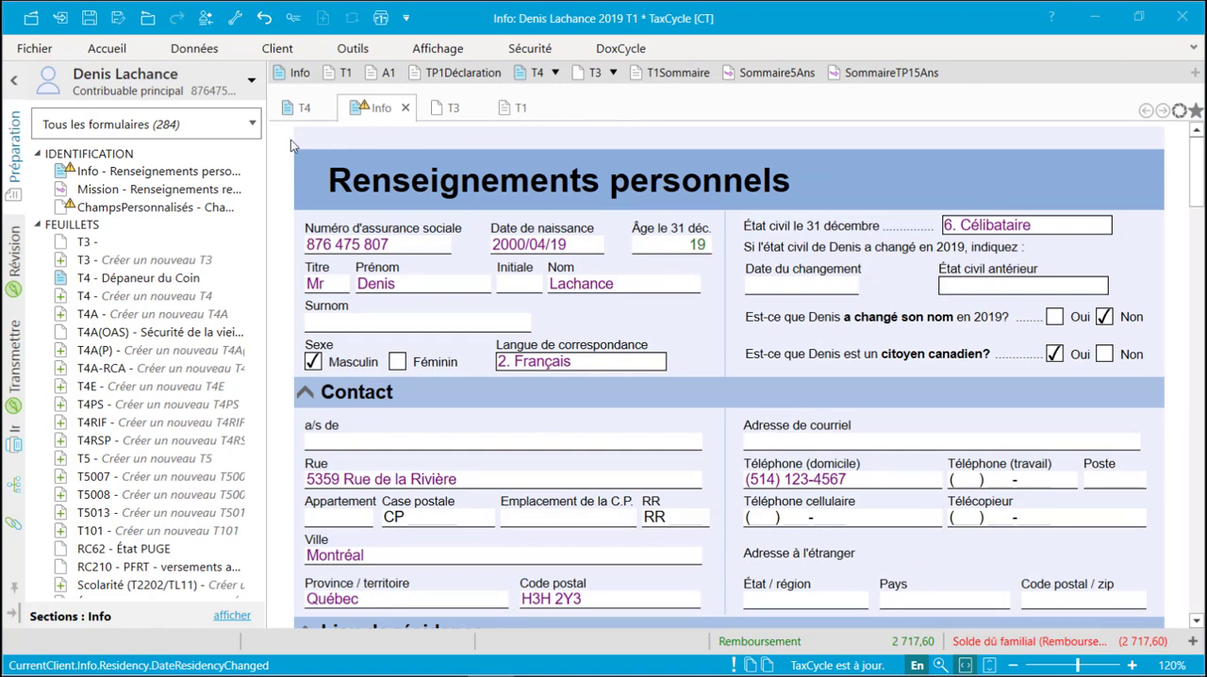
scroll(259, 168, "down", 3)
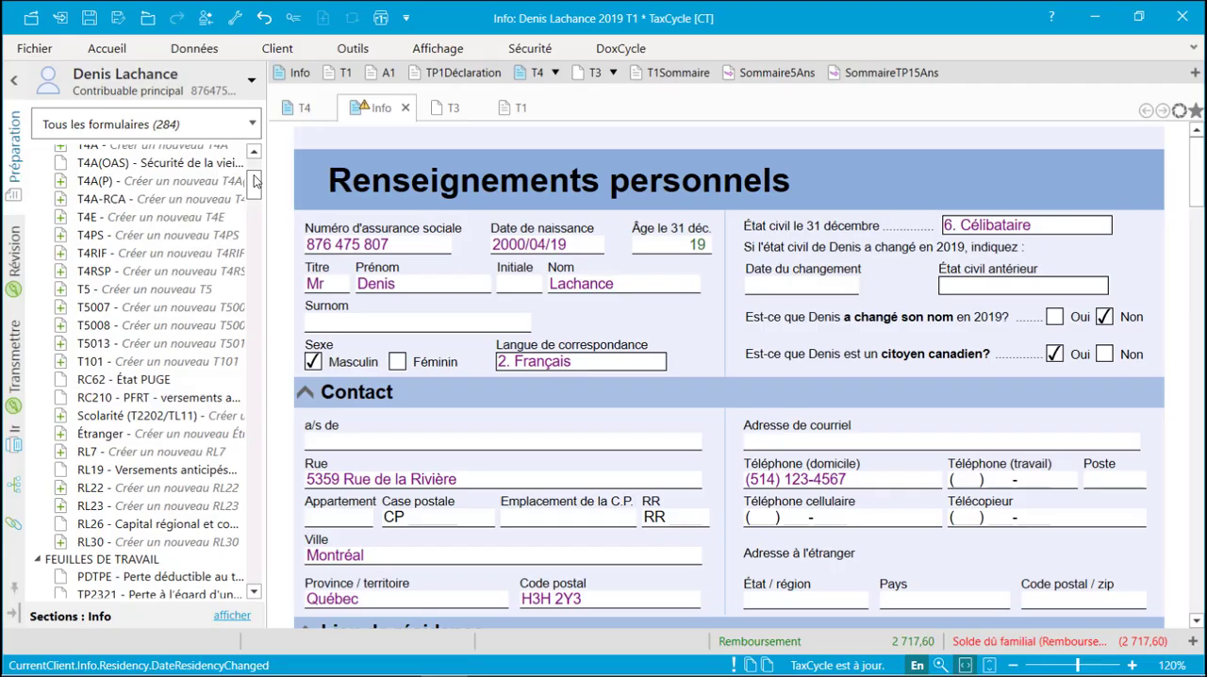
key("F4")
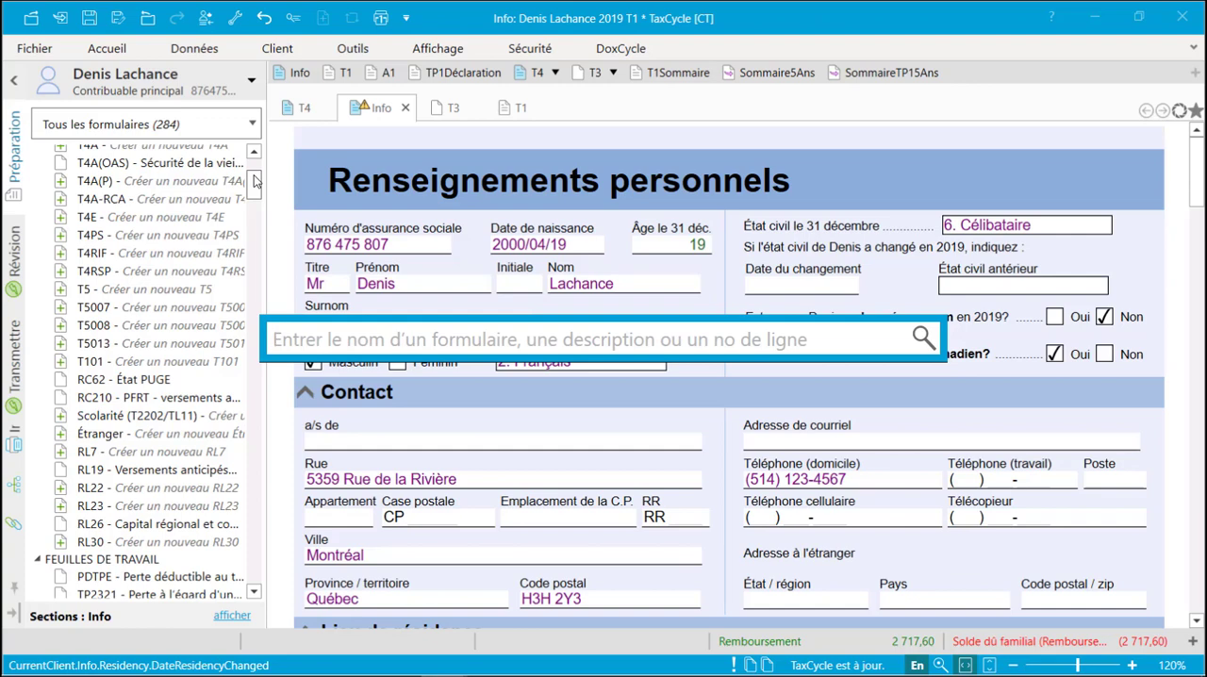
type("rl19")
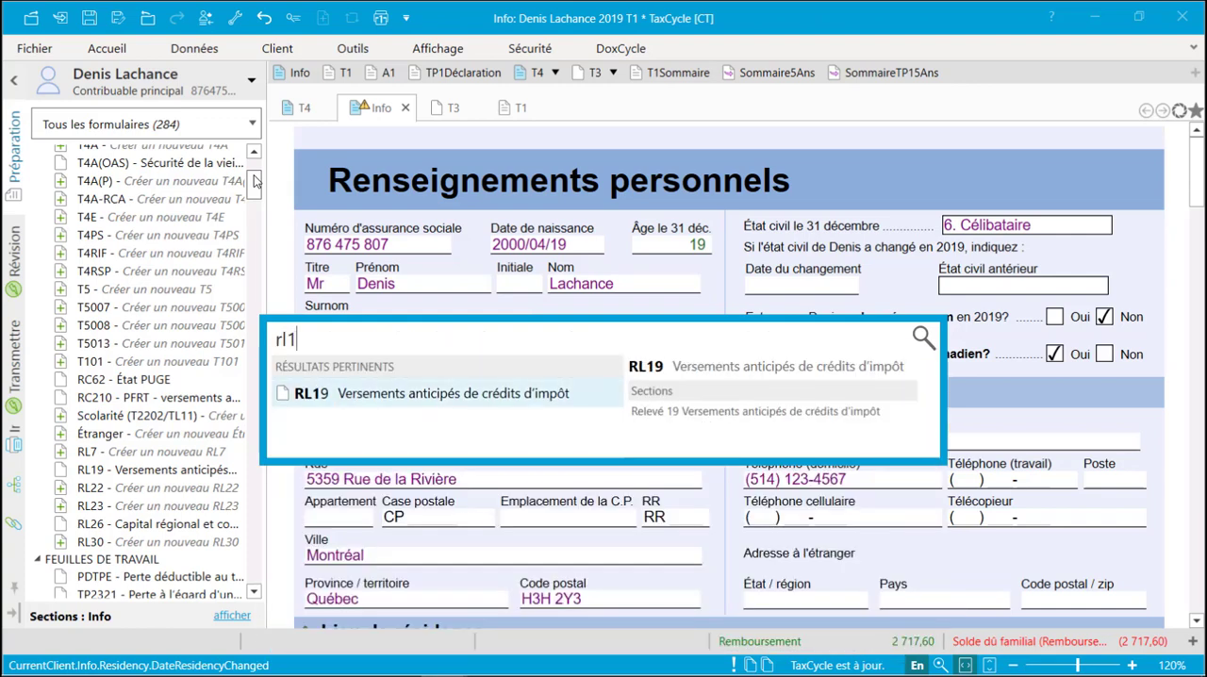
left_click(374, 396)
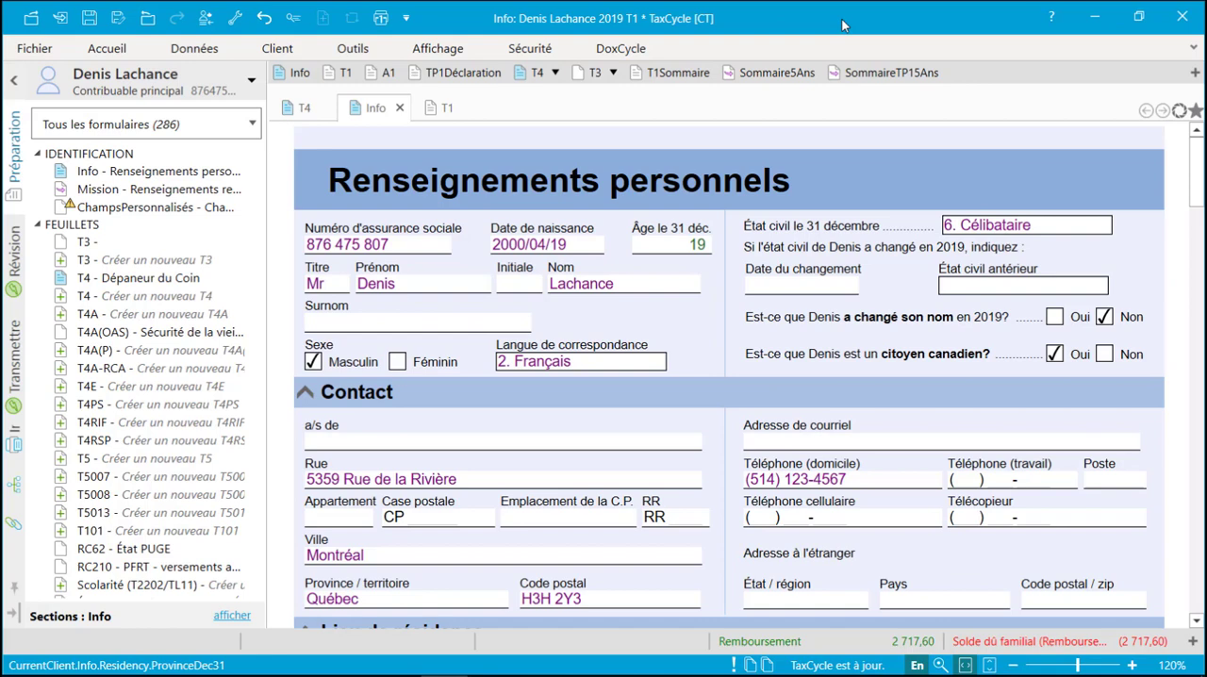
- Find the Crédits form by searching "credi" and go to its "Cotisations à un fonds de travailleurs" section
key("F4")
type("credi")
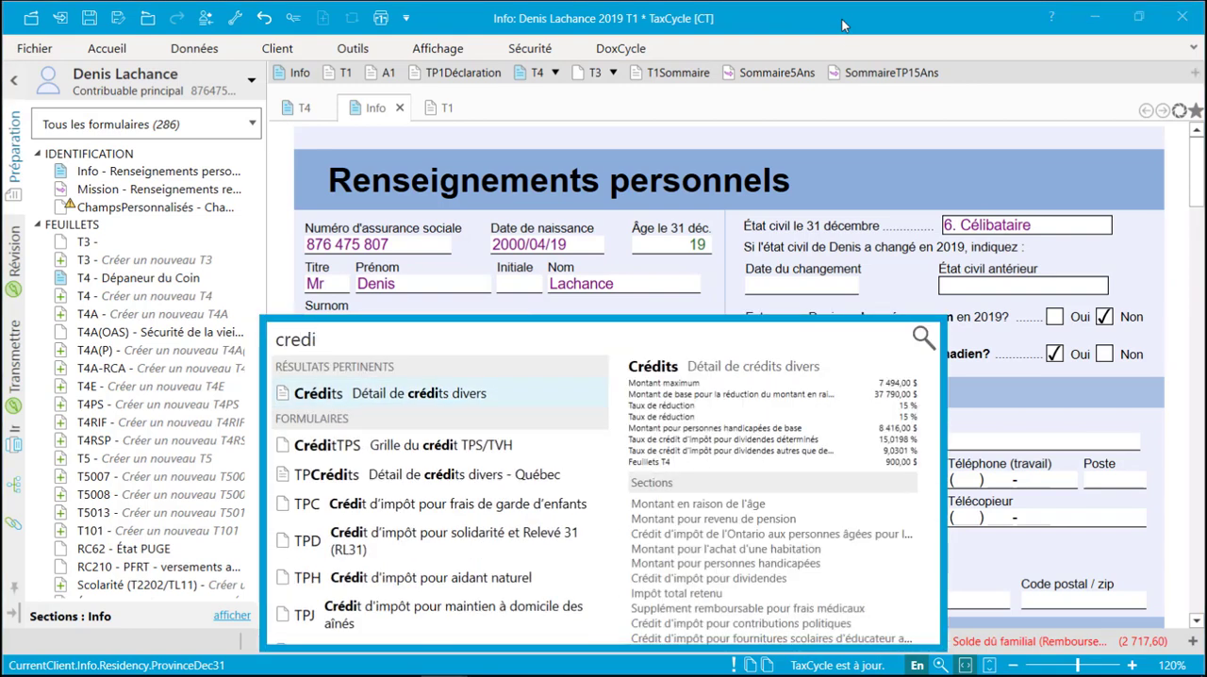
left_click(456, 394)
left_click(236, 615)
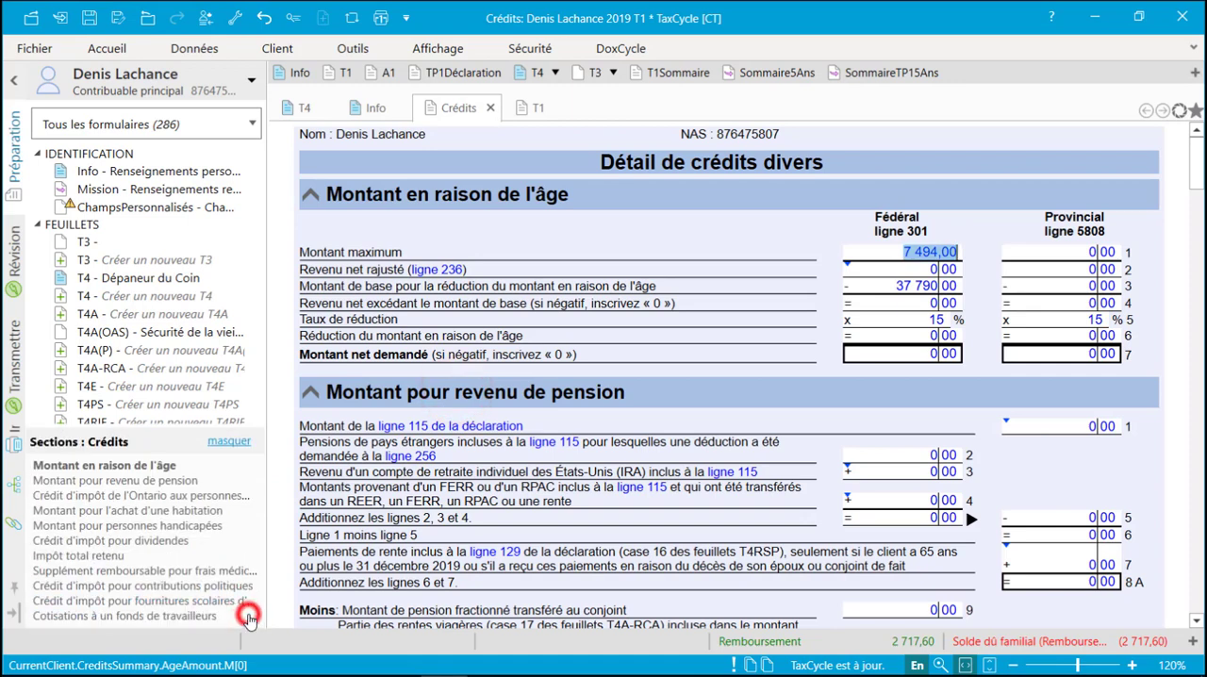
left_click(208, 617)
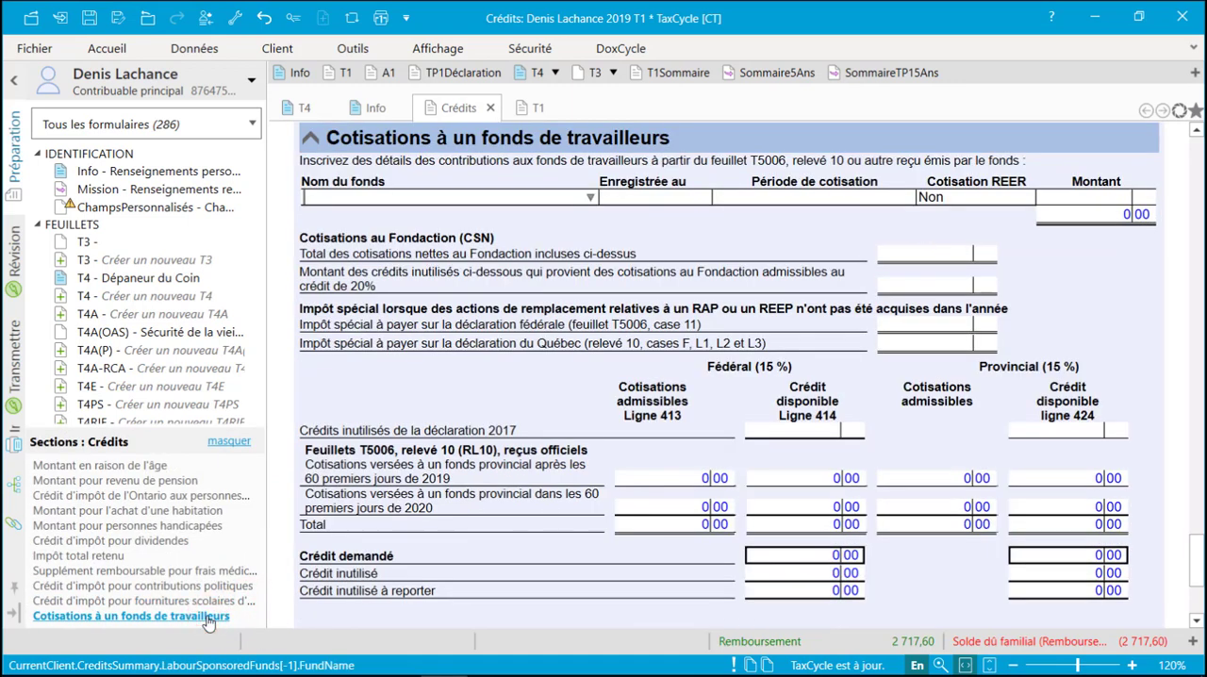
- Search the forms for "tpd" and open the TPD solidarity tax credit schedule
key("F4")
type("tpd")
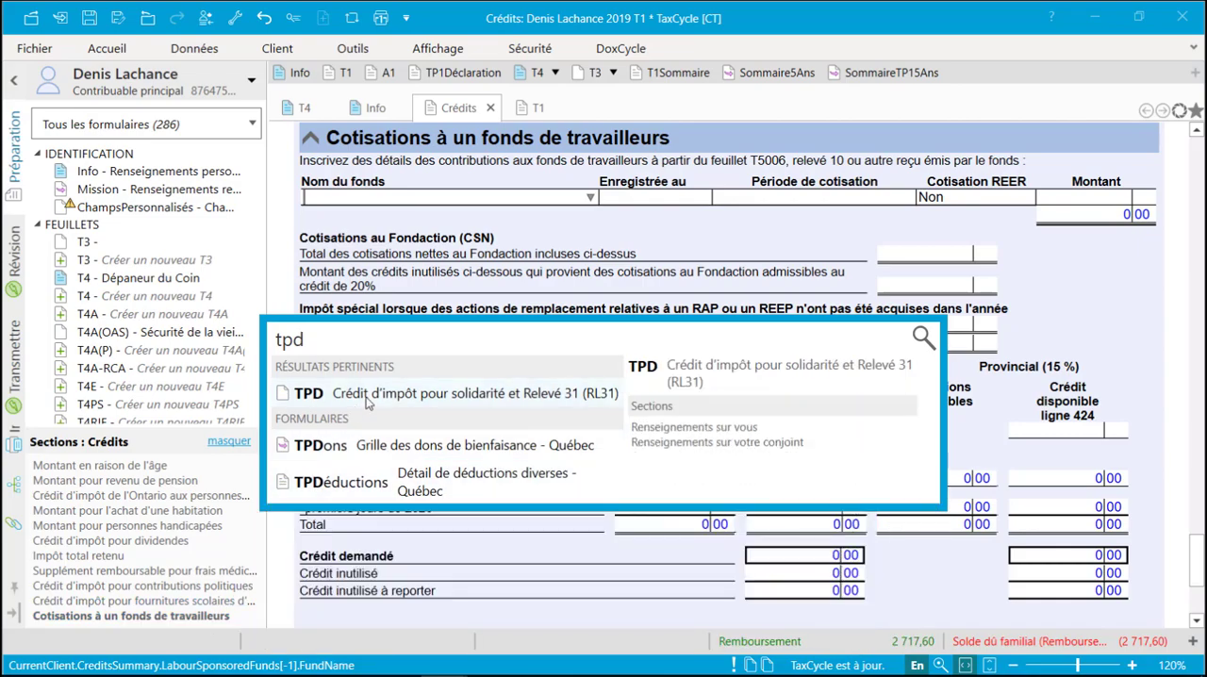
key("Return")
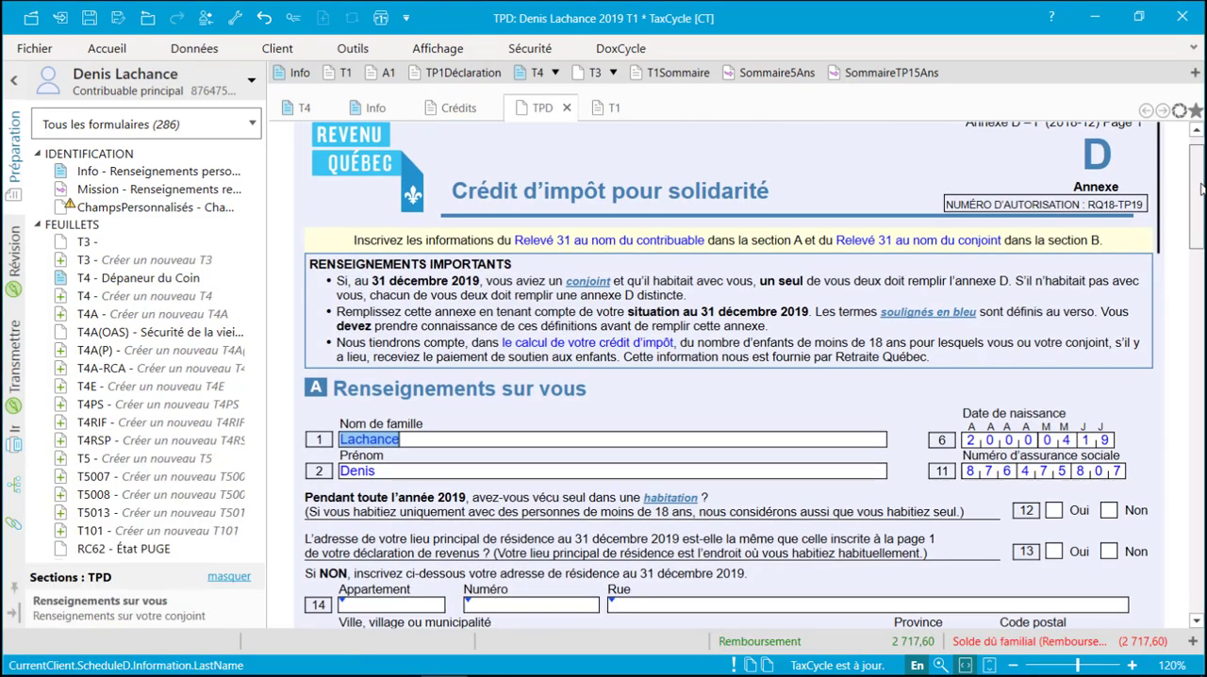
- Search the forms for "t2125", open the T2125 business statement and look through it to Part 3A
key("F4")
type("t2125")
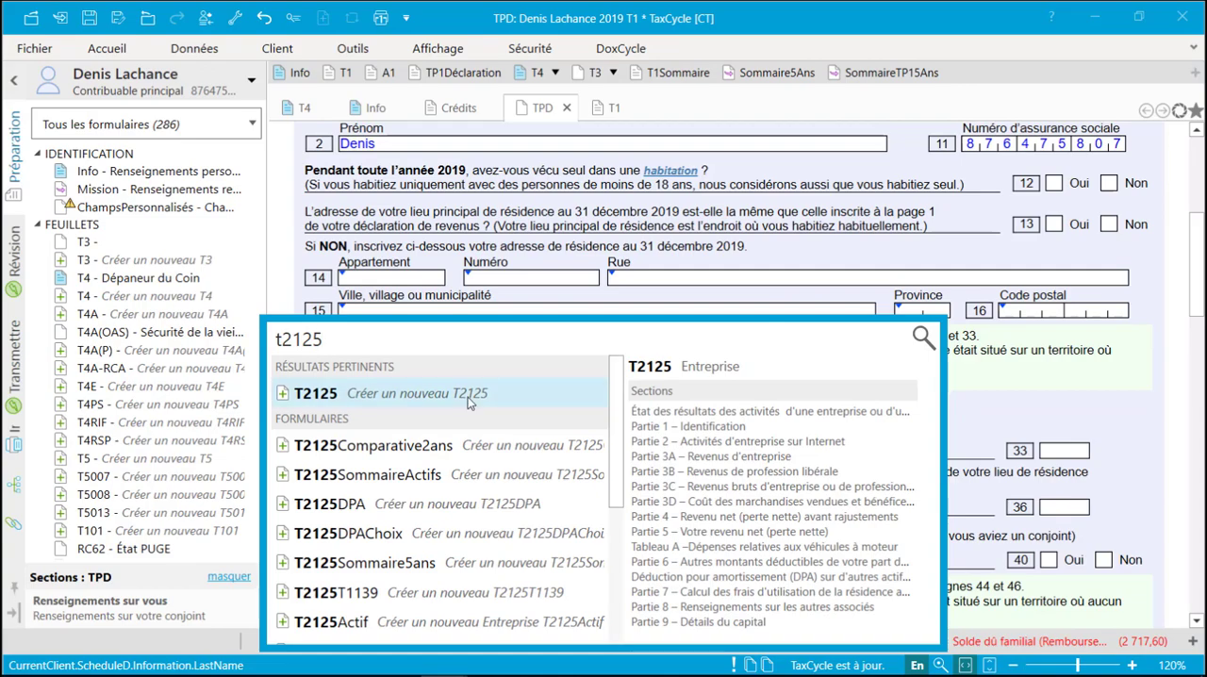
left_click(468, 400)
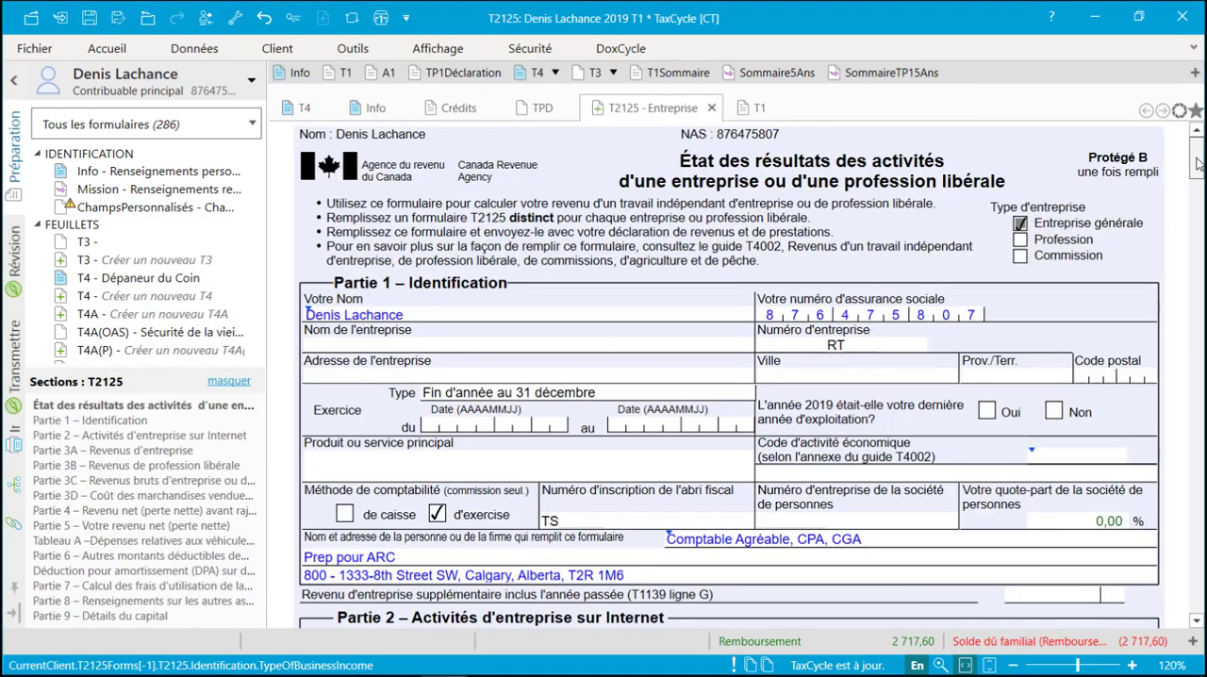
left_click_drag(1197, 165, 1197, 251)
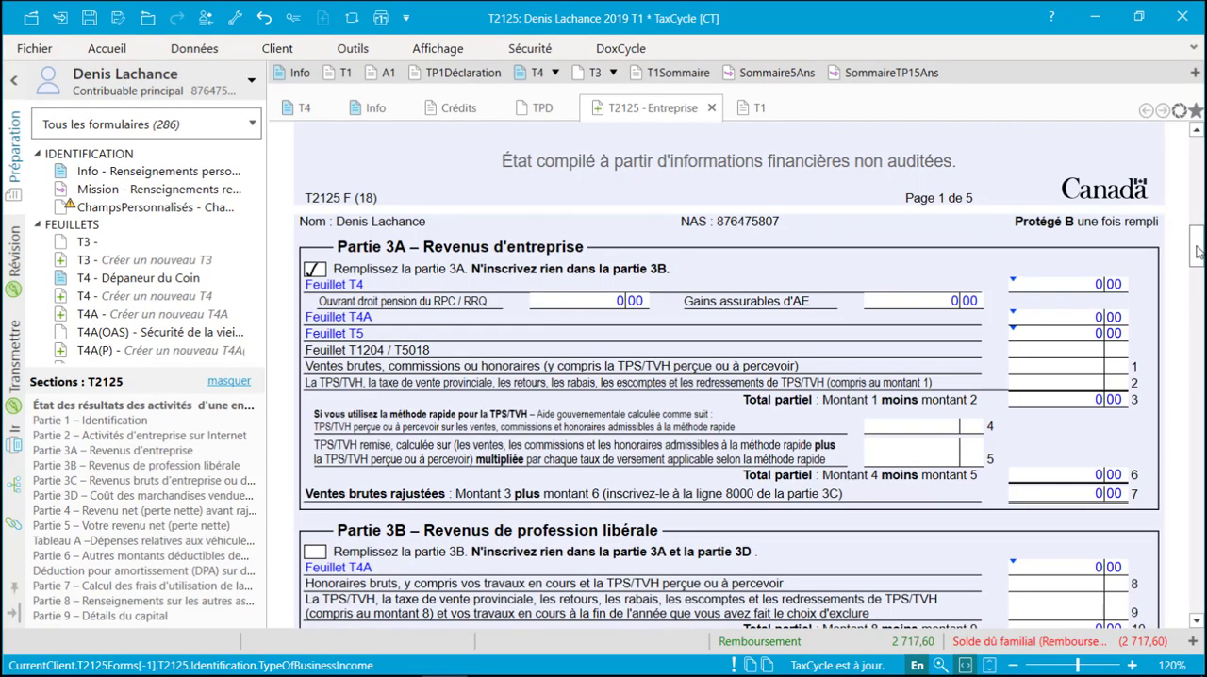
- Search the forms for "t2042", open the T2042 farm statement and look through it
key("F4")
type("t2042")
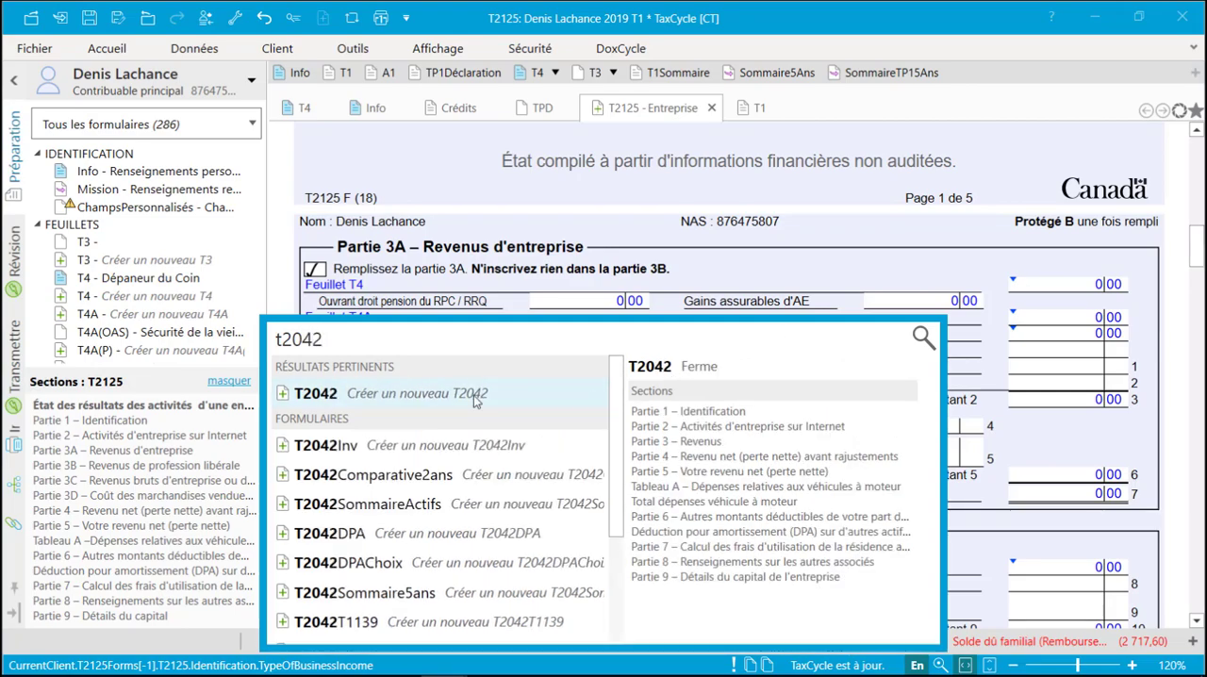
key("Return")
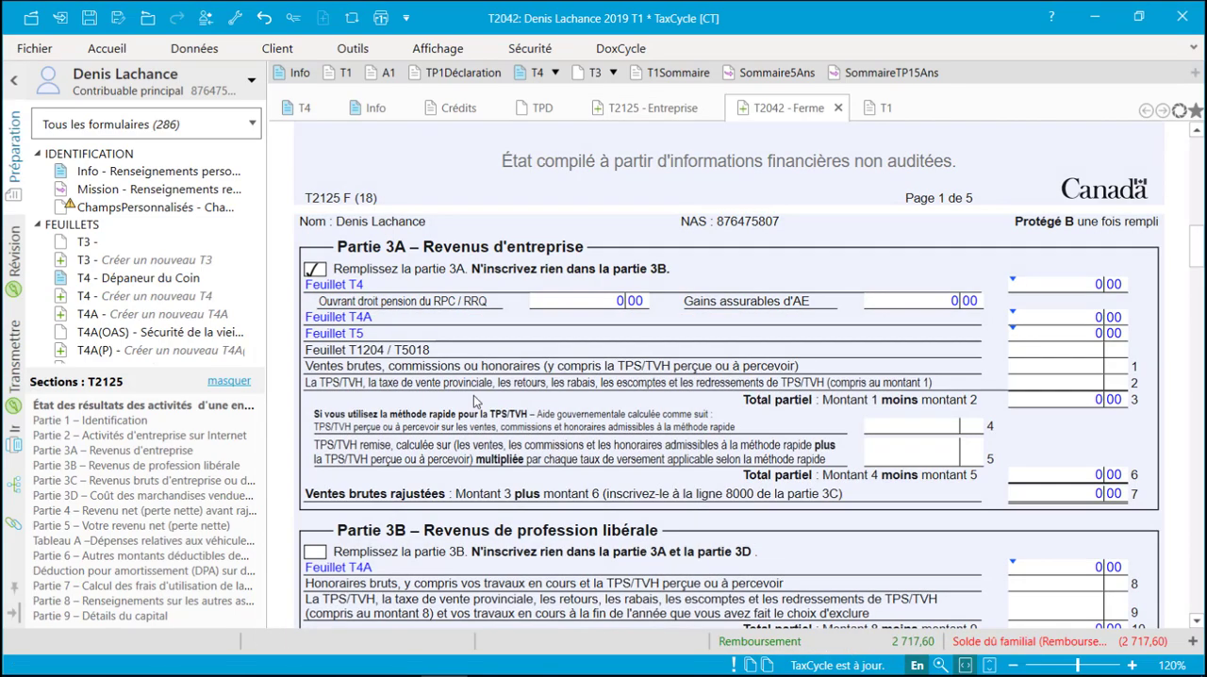
left_click_drag(1198, 157, 1198, 245)
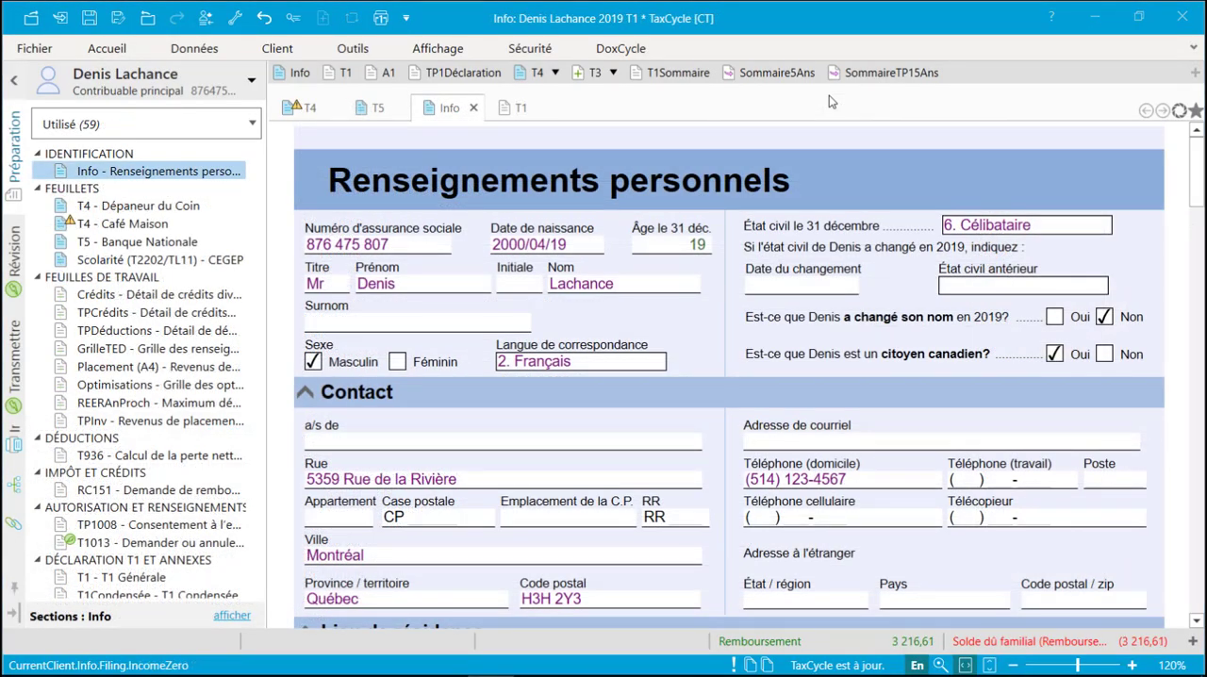
- Collapse all form categories, expand the SOMMAIRES category and open the Relevés summary
right_click(114, 153)
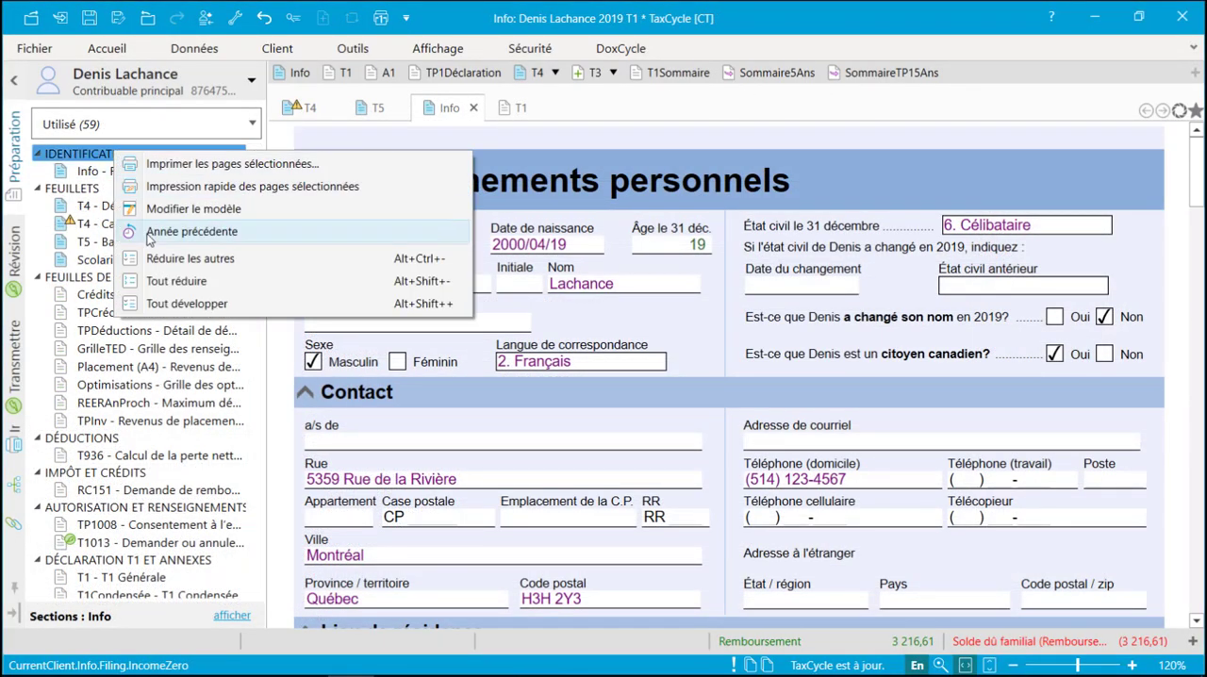
left_click(176, 281)
left_click(40, 305)
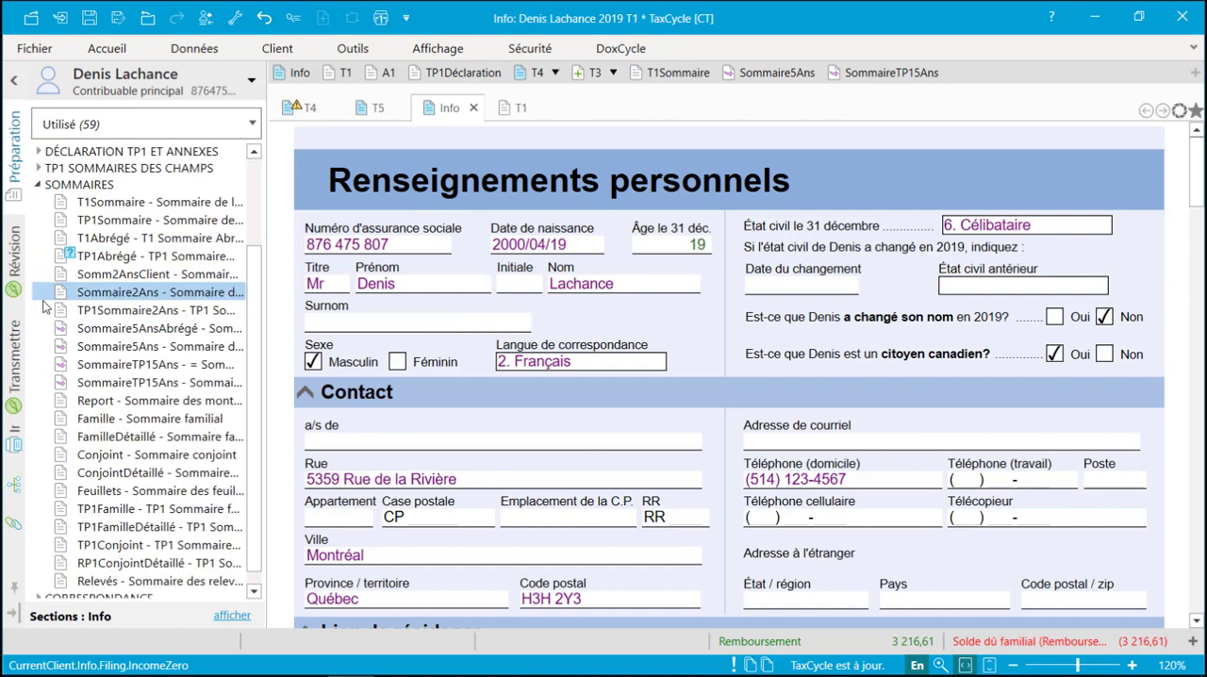
left_click(115, 580)
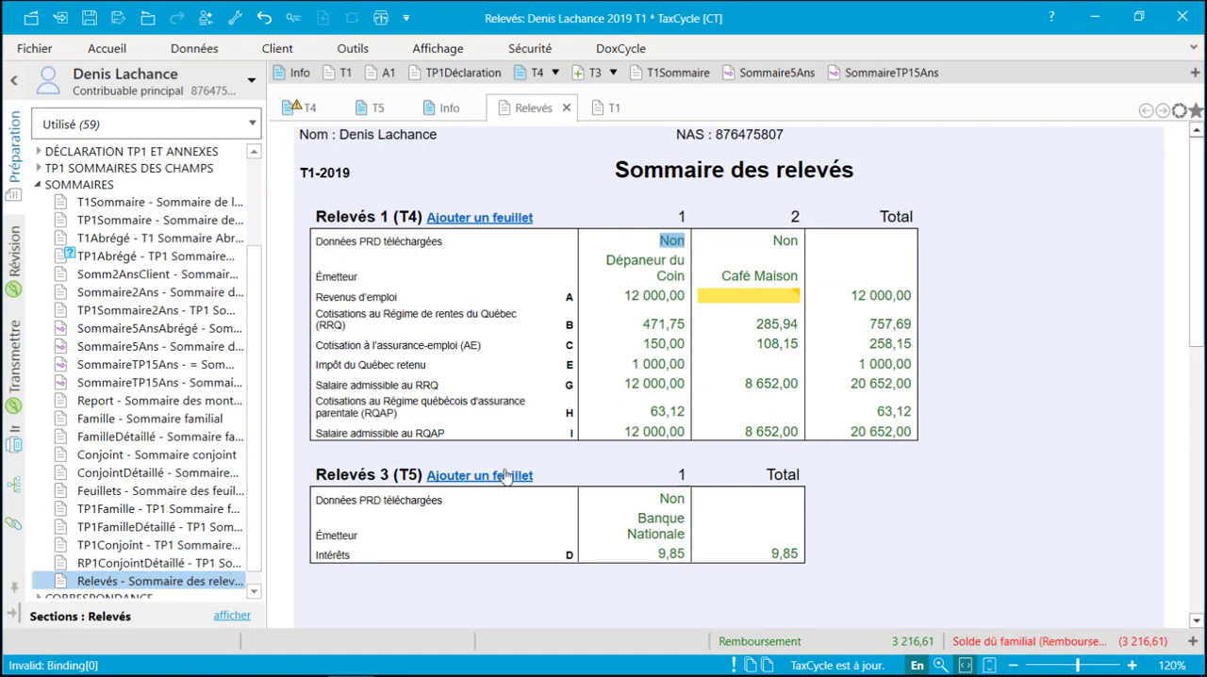
- Go from the Relevés summary to the source of the Dépaneur du Coin employment income in box A
mouse_move(754, 298)
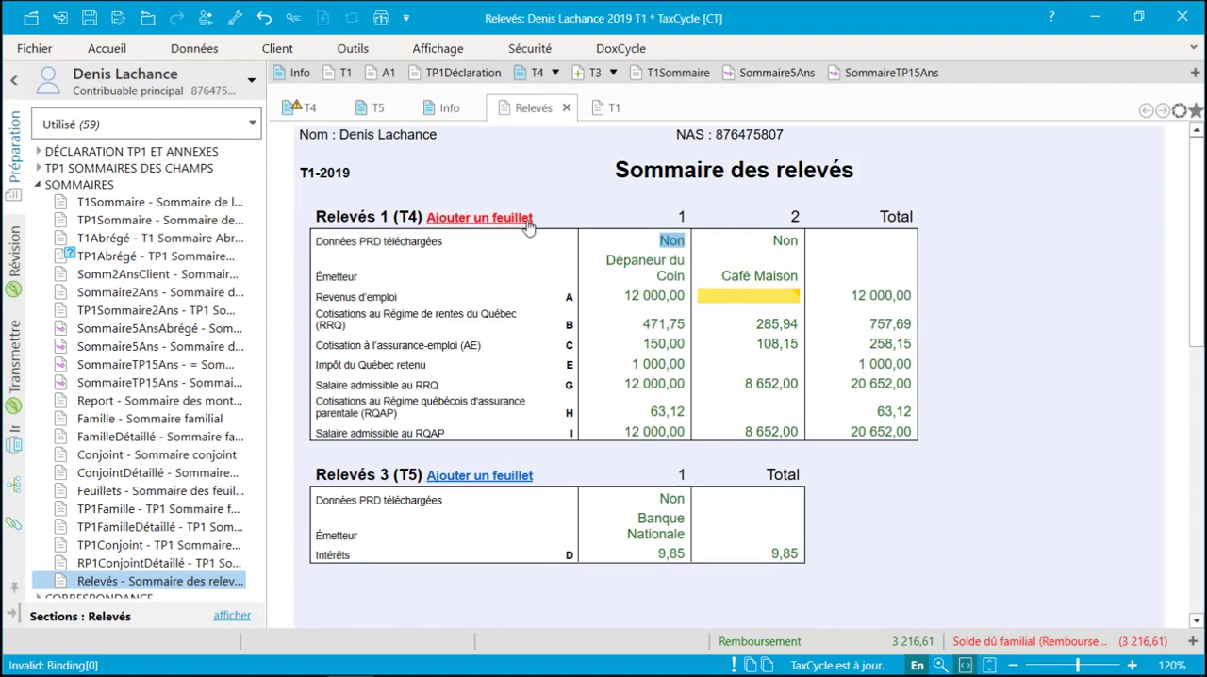
left_click(642, 298)
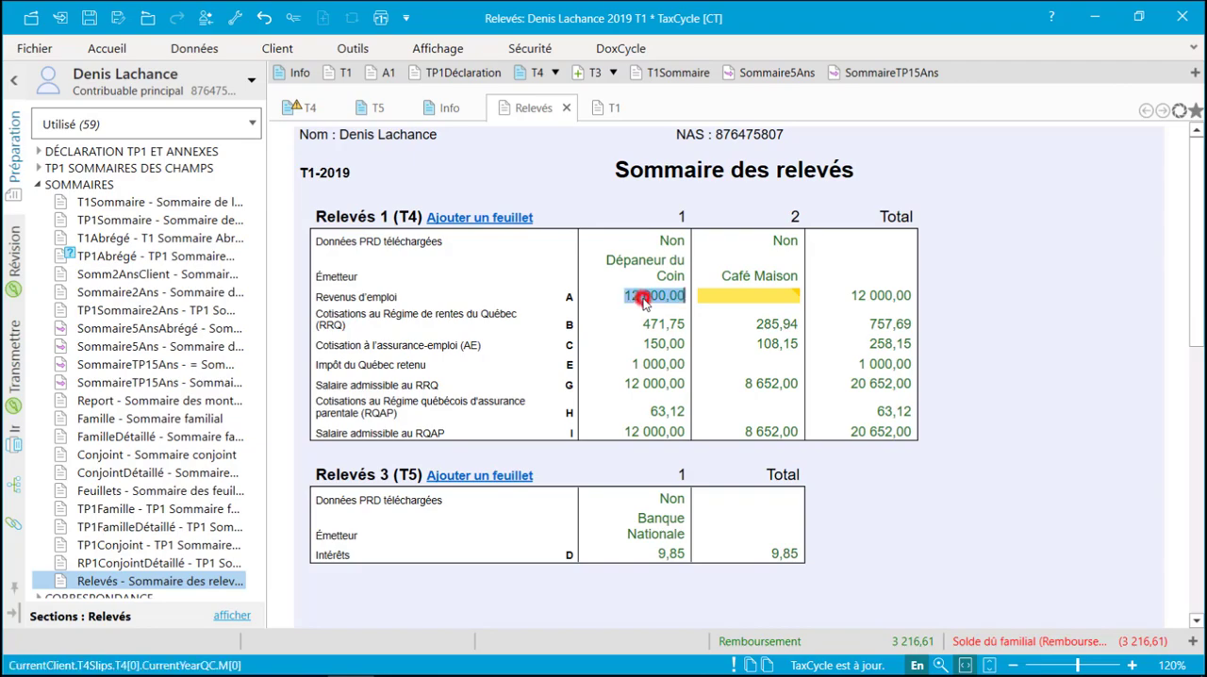
double_click(642, 298)
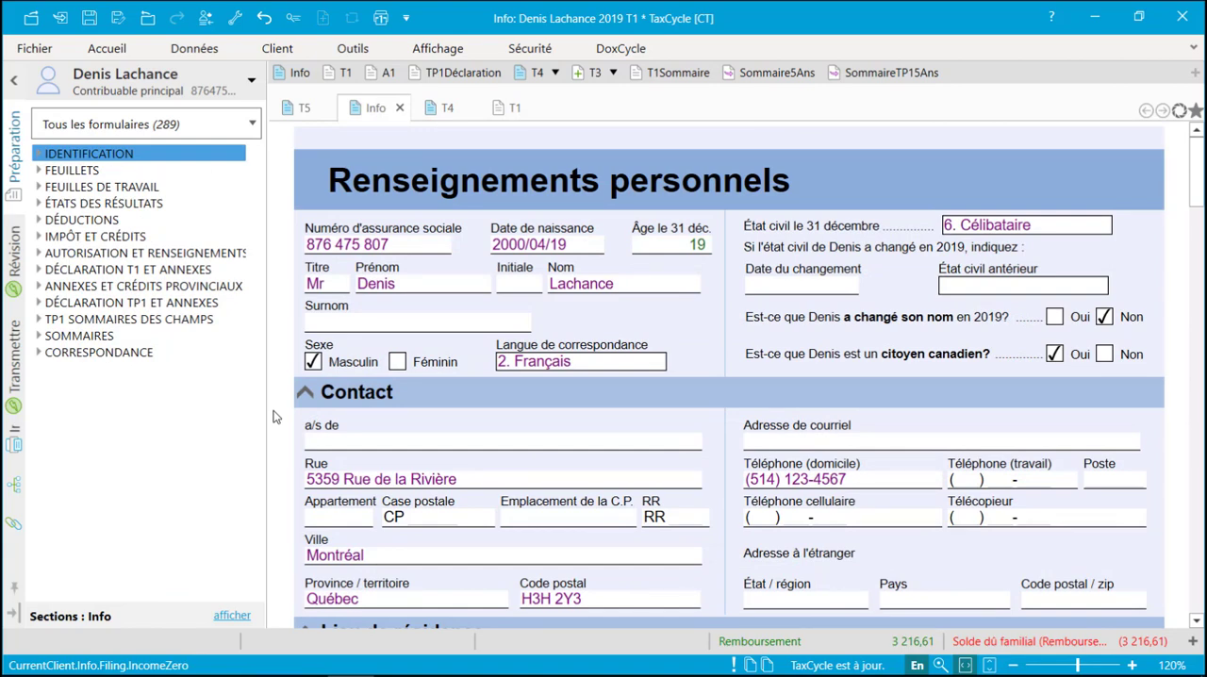
- Expand the DÉCLARATION TP1 ET ANNEXES category, search the forms for "tpc" and open the TPC child care credit form
left_click(37, 303)
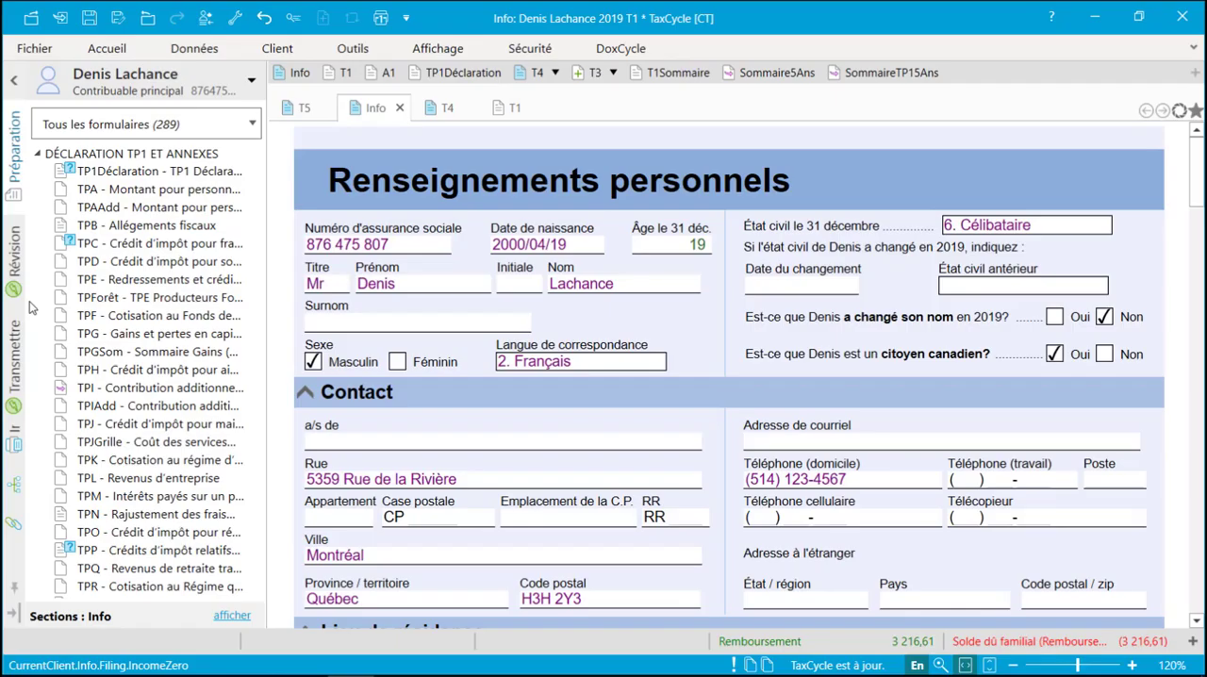
key("F4")
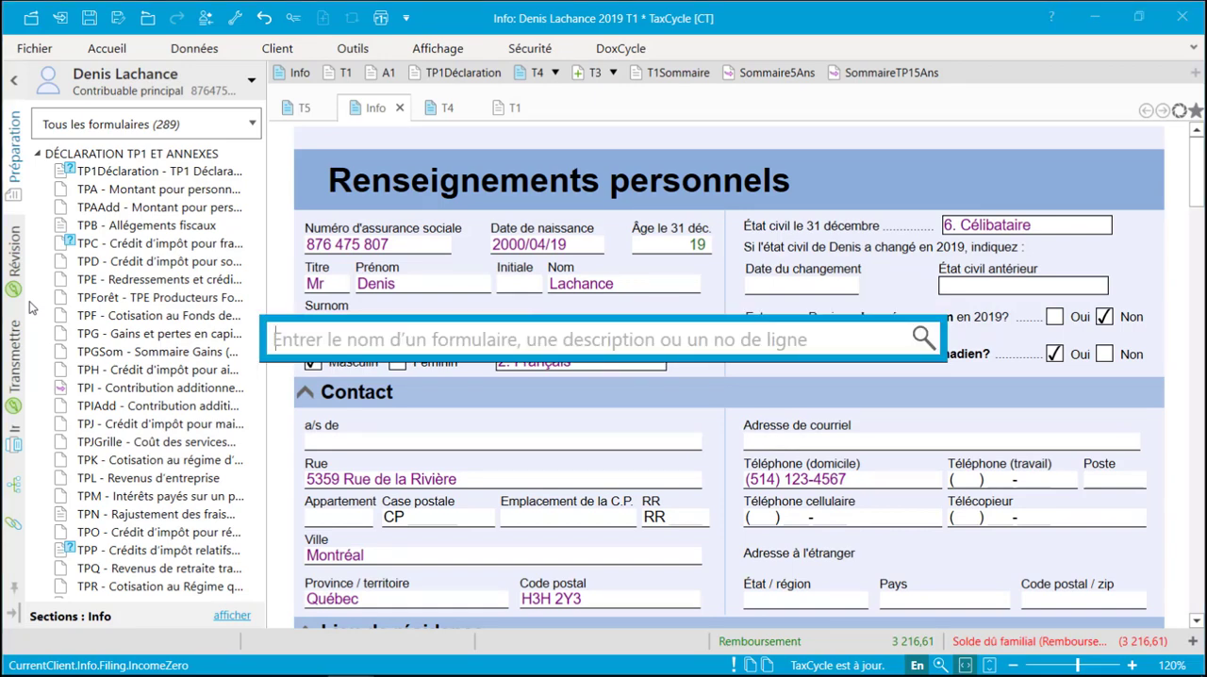
type("tpd")
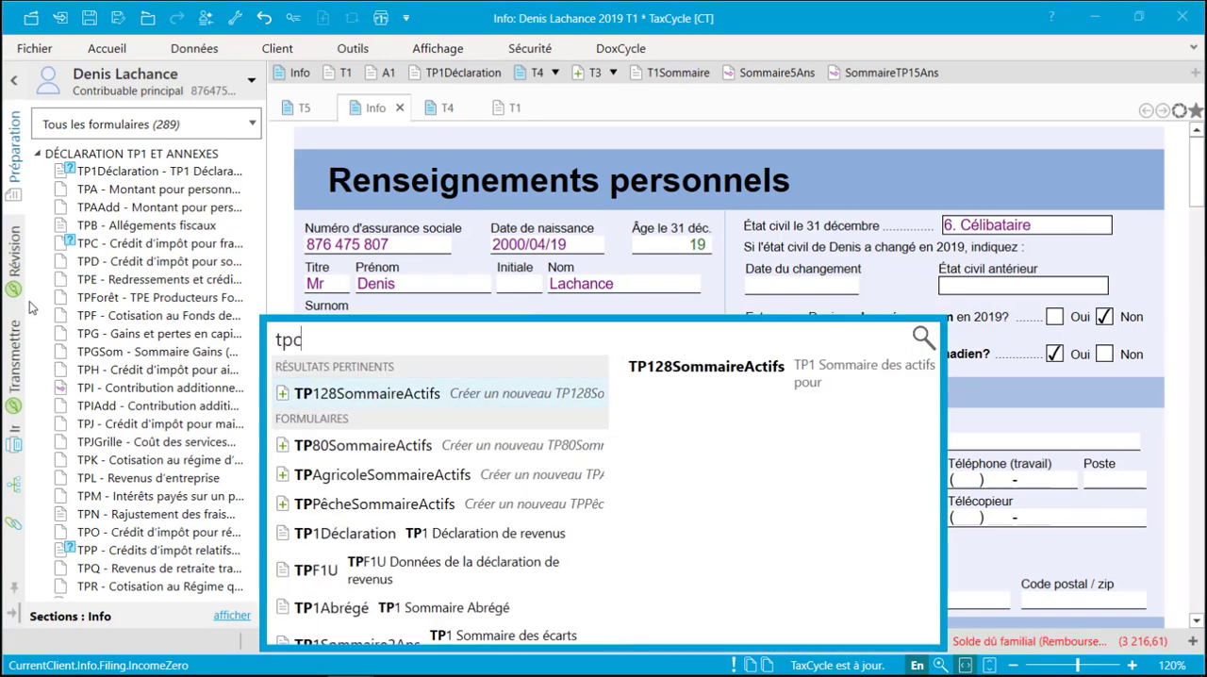
key("BackSpace")
type("c")
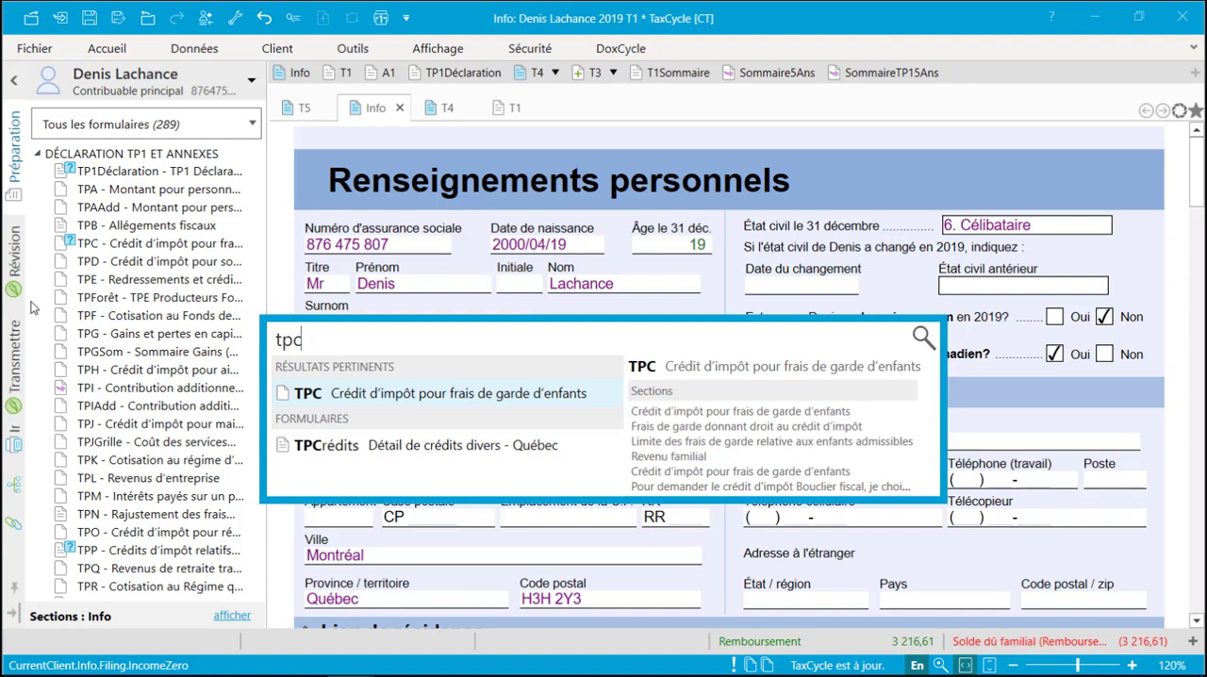
left_click(300, 400)
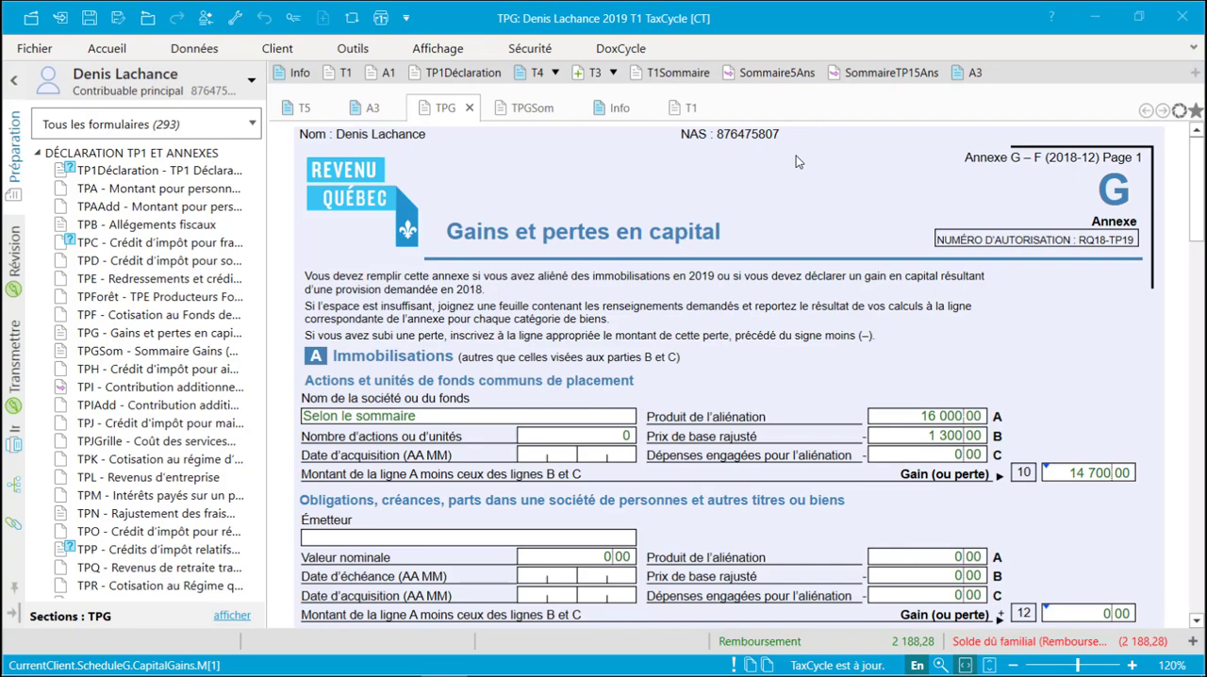
- View the TPGSom capital gains summary, and go from the monthly rent column of TPJ to its TPJGrille worksheet
left_click(551, 110)
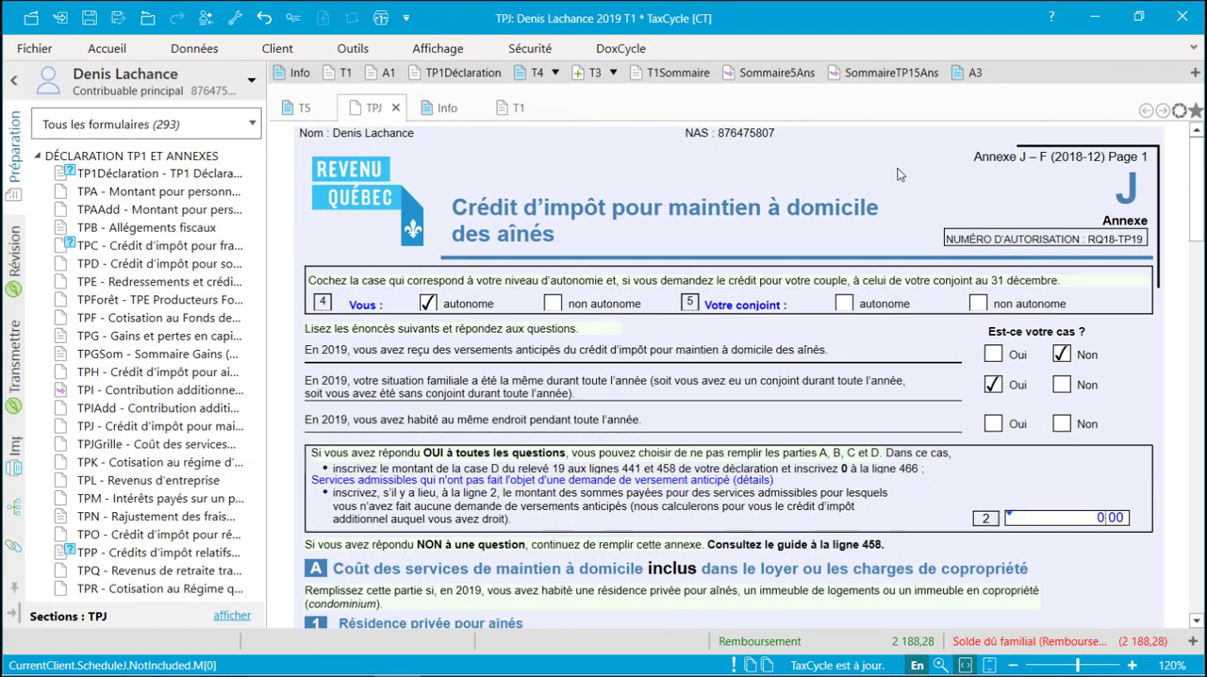
scroll(898, 175, "down", 5)
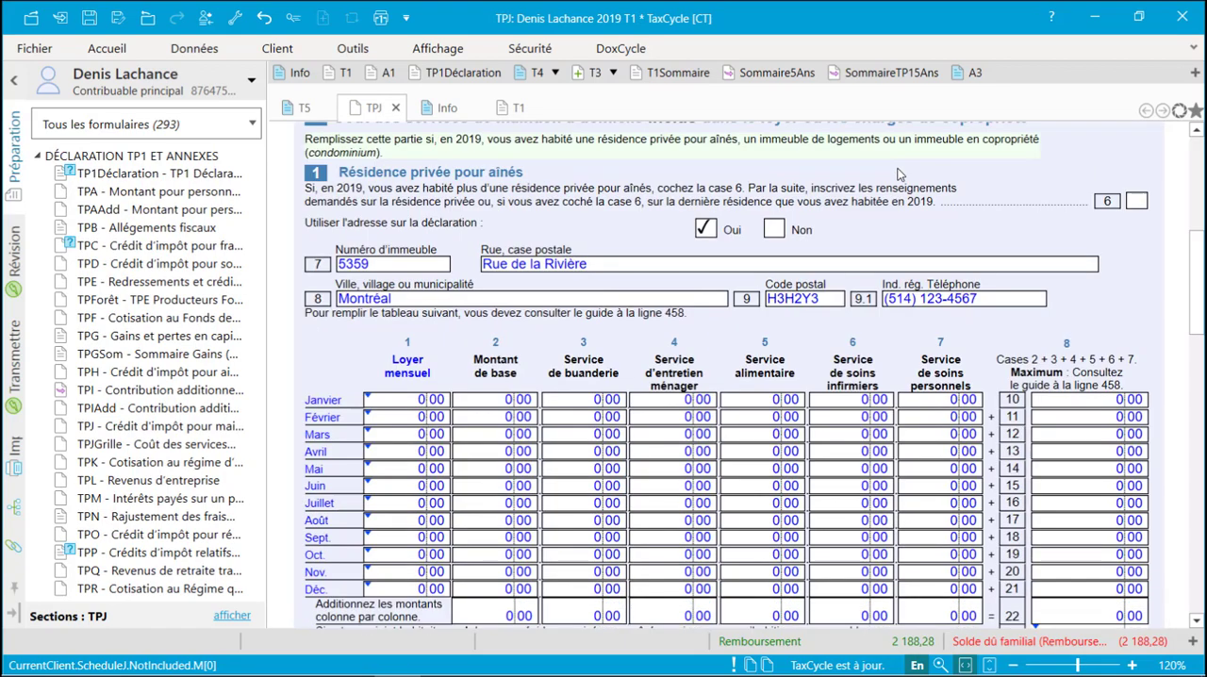
left_click(407, 362)
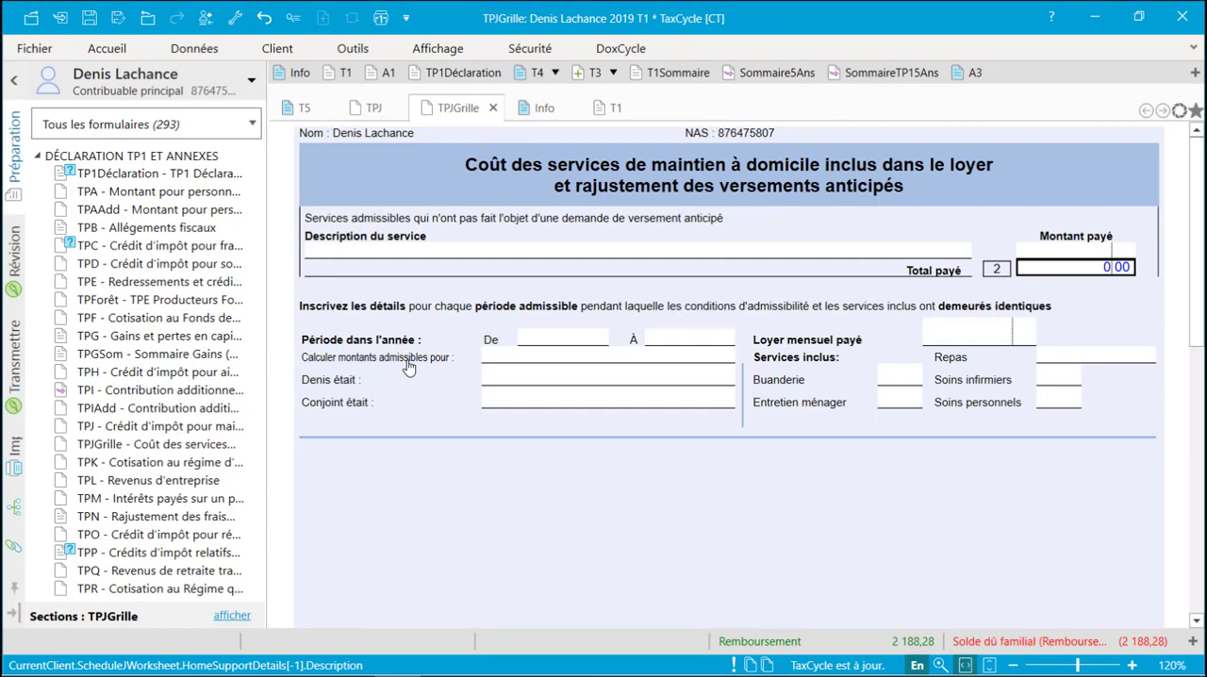
- Set the first rent period to janvier–mars for "Une personne de 70 ans ou plus", with the taxpayer as "Personne autonome"
left_click(541, 343)
type("janvier")
key("Tab")
type("m")
key("Tab")
type("Une personne de 70 ans ou plus")
key("Tab")
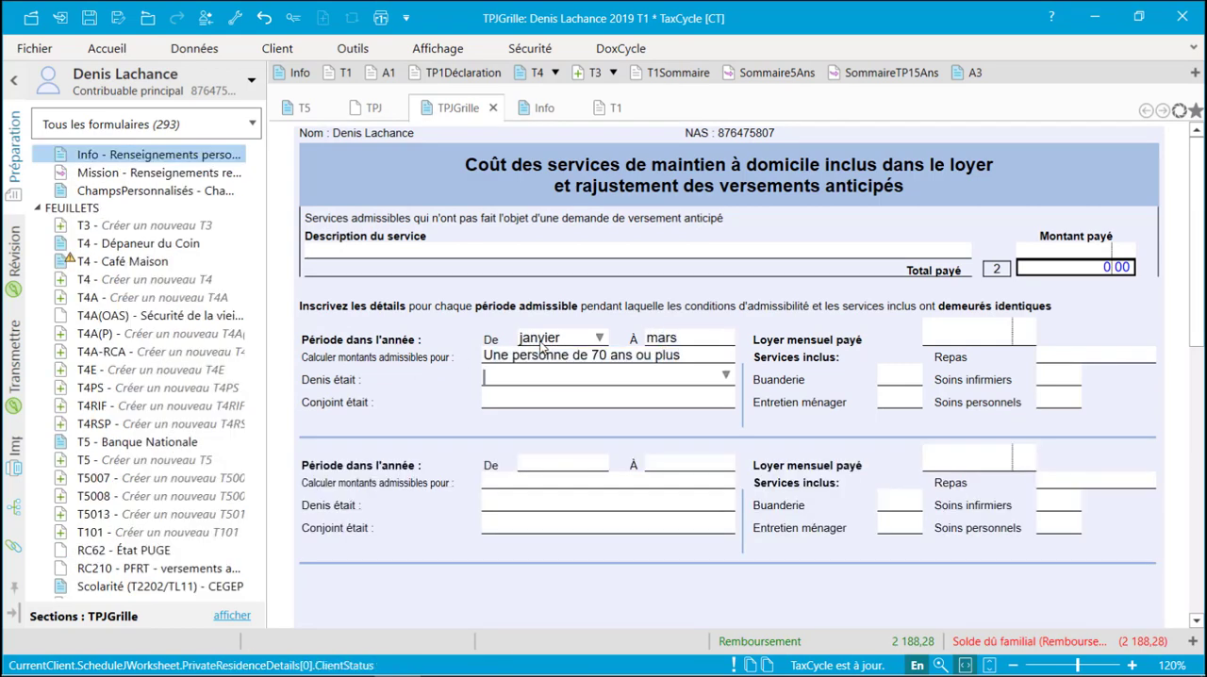
type("Personne autonome")
- For the first period, enter 1500 monthly rent, Oui for laundry and housekeeping, "Deux repas par jour", and Non for nursing and personal care
key("Tab")
key("Tab")
type("1500")
key("Tab")
type("o")
key("Tab")
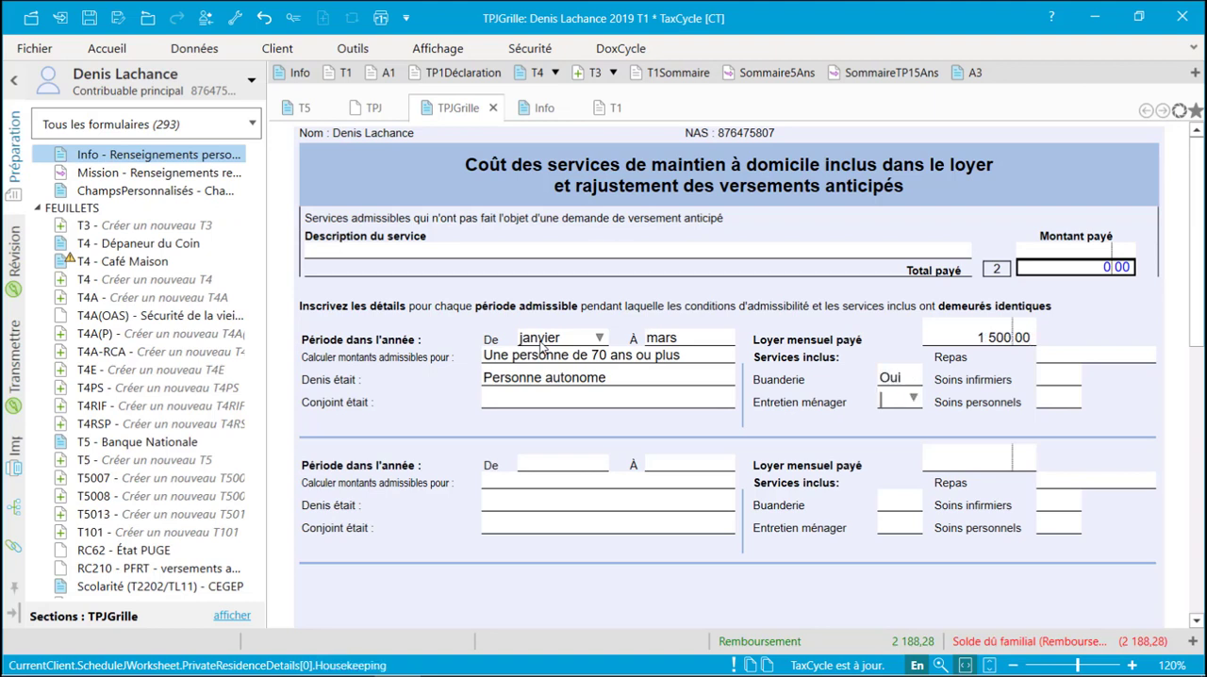
type("o")
key("Tab")
type("d")
key("Tab")
type("n")
- Set the second rent period to avril–décembre for "Une personne de 70 ans ou plus", with the taxpayer as "Personne autonome"
key("Tab")
type("avril")
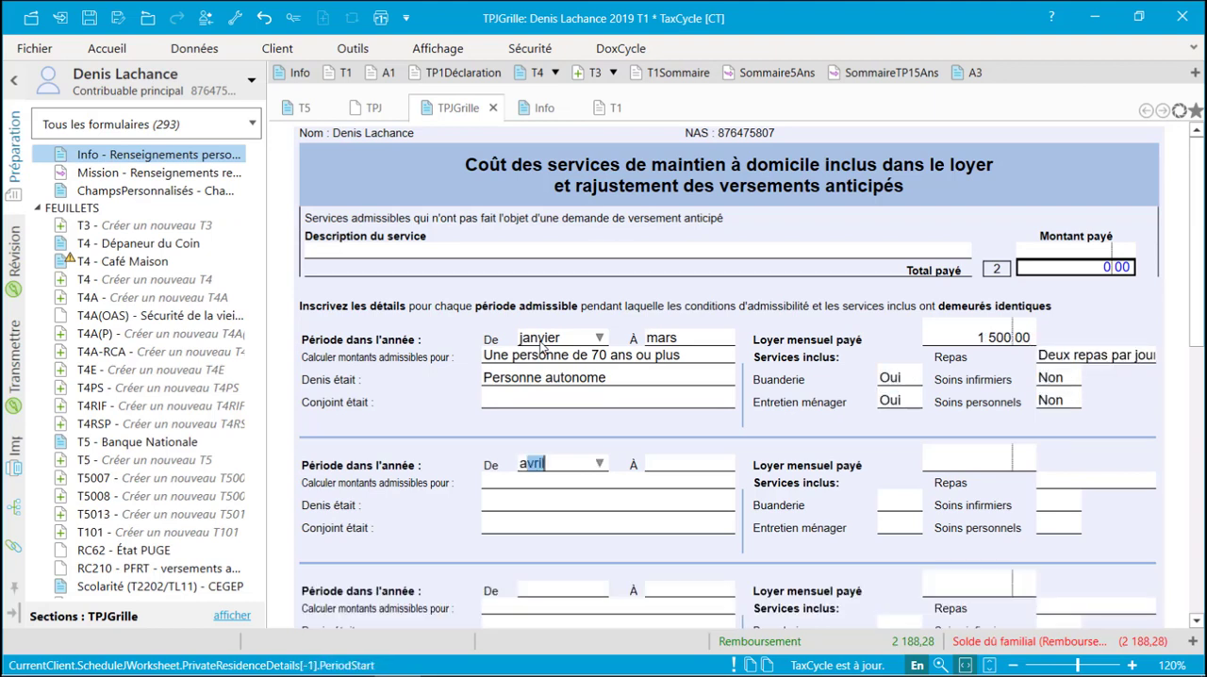
key("Tab")
type("décembre")
key("Tab")
type("Une personne de 70 ans ou plus")
key("Tab")
type("Personne autonome")
- For the second period, enter 2000 monthly rent, Oui for laundry, housekeeping and nursing, "Trois repas par jour", and Non for personal care
key("Tab")
type("2000")
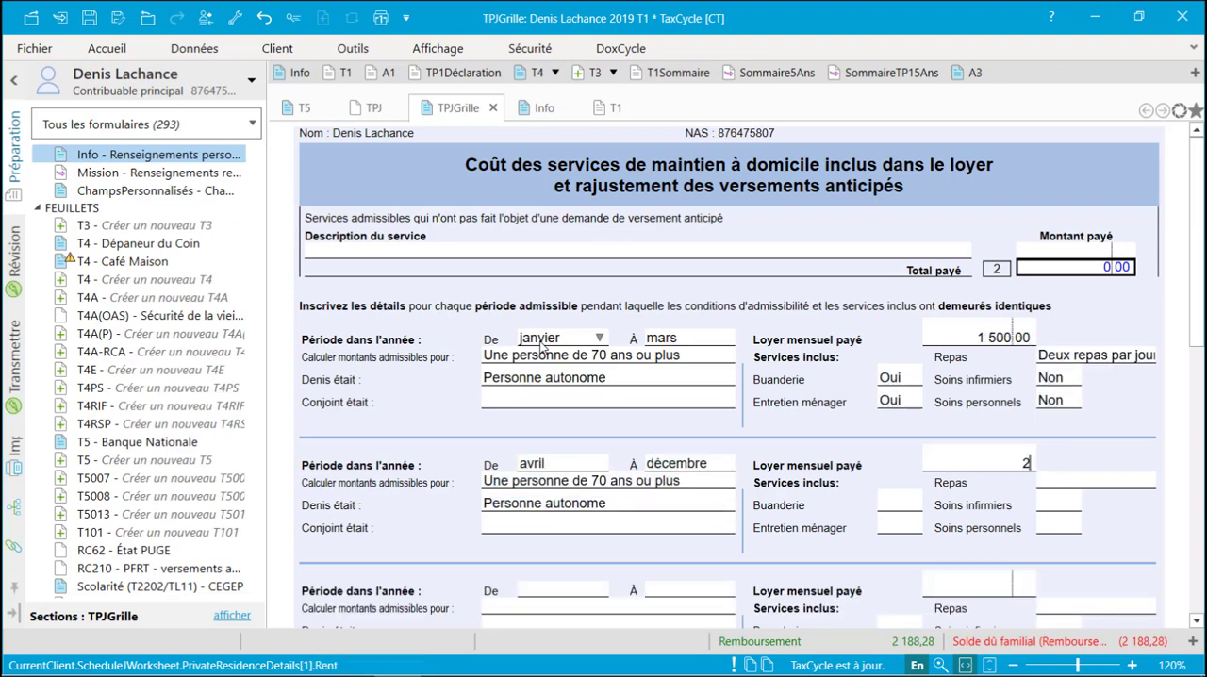
key("Tab")
type("o")
key("Tab")
type("o")
key("Tab")
type("t")
key("Tab")
type("n")
key("Tab")
type("n")
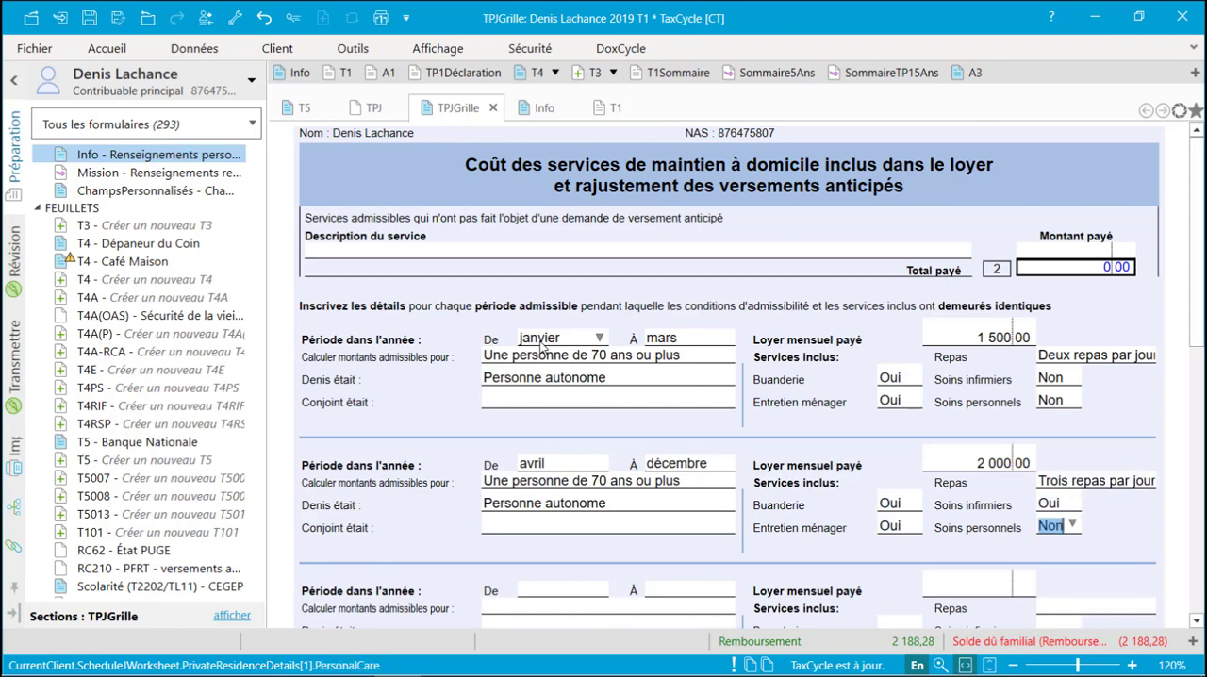
- Create a new T2125 business statement and enter "Soudure Mobile" as the business name
left_click(555, 115)
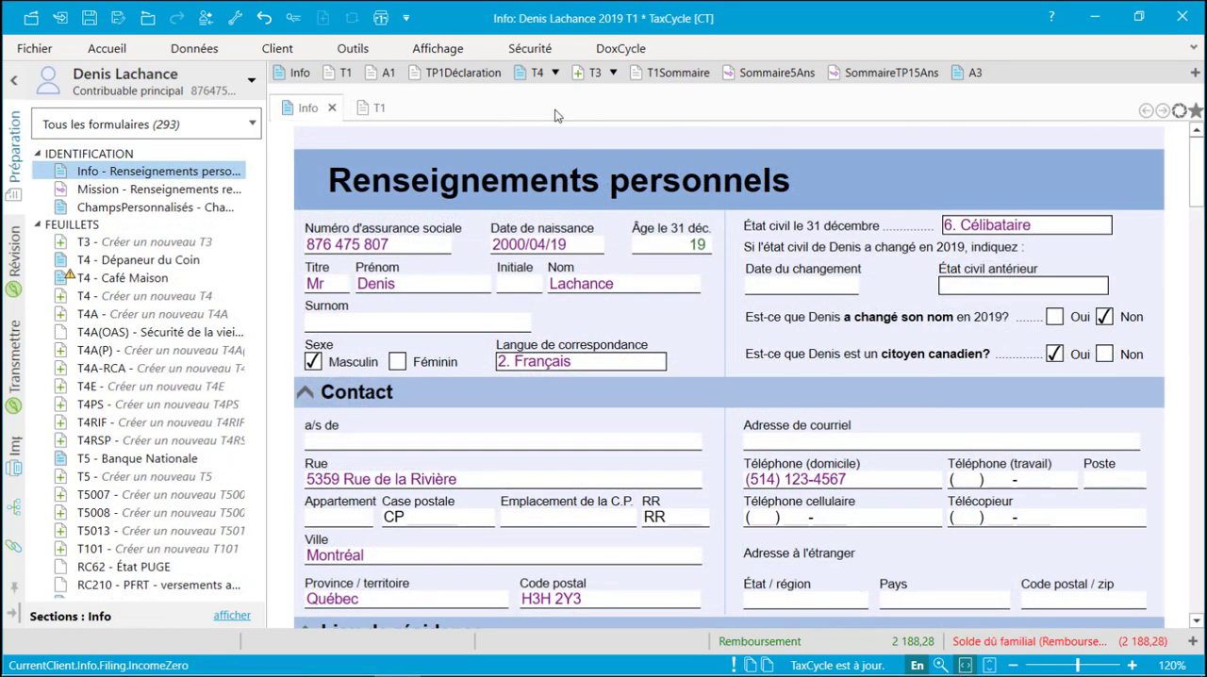
scroll(262, 272, "down", 20)
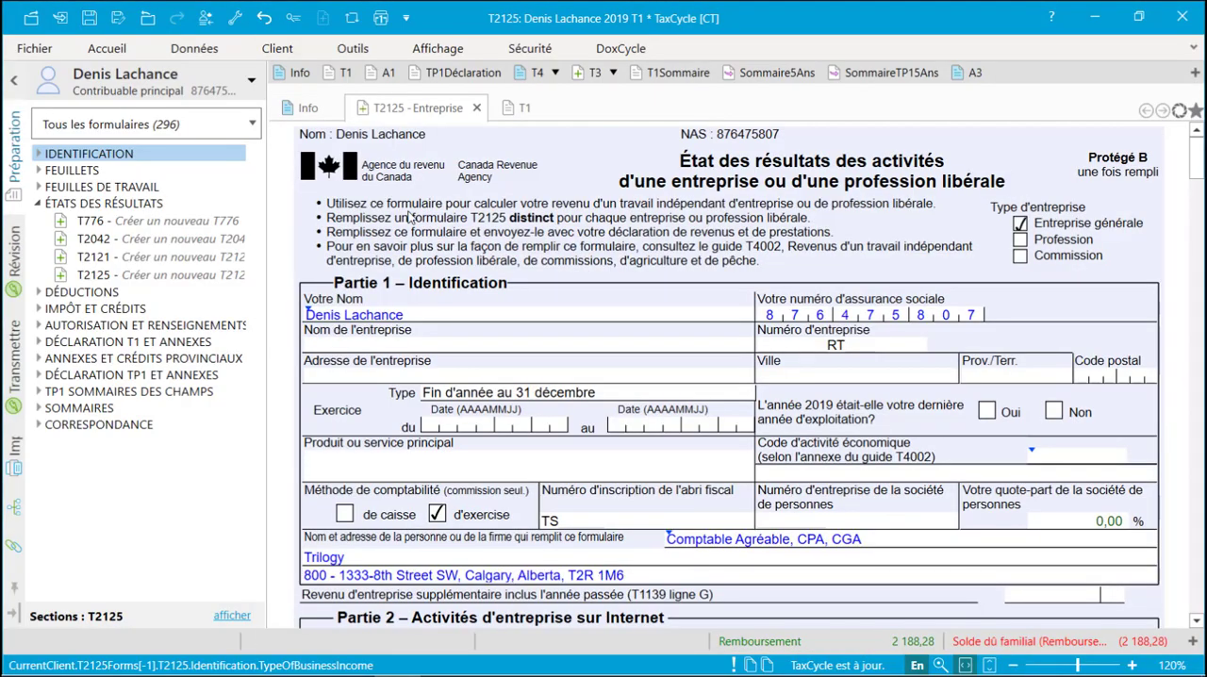
type("Soudure Mobile")
key("Tab")
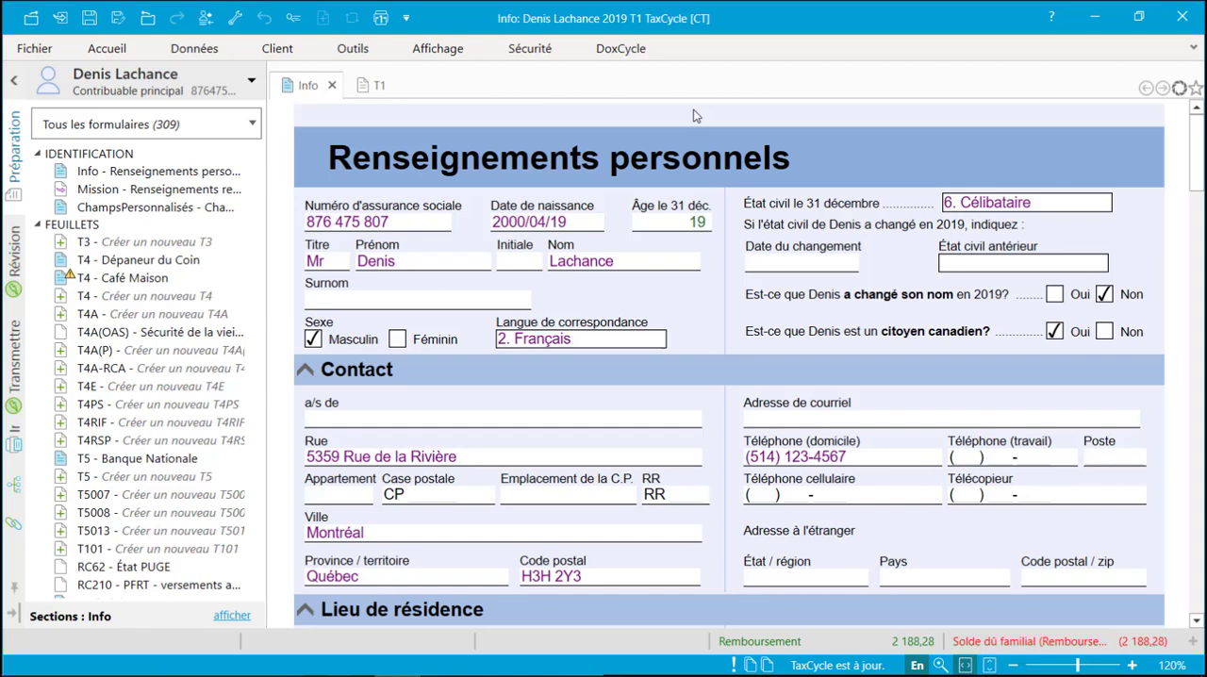
- Search the forms for "T4", open the T4 slip and detach it into a separate window beside the main one
key("F4")
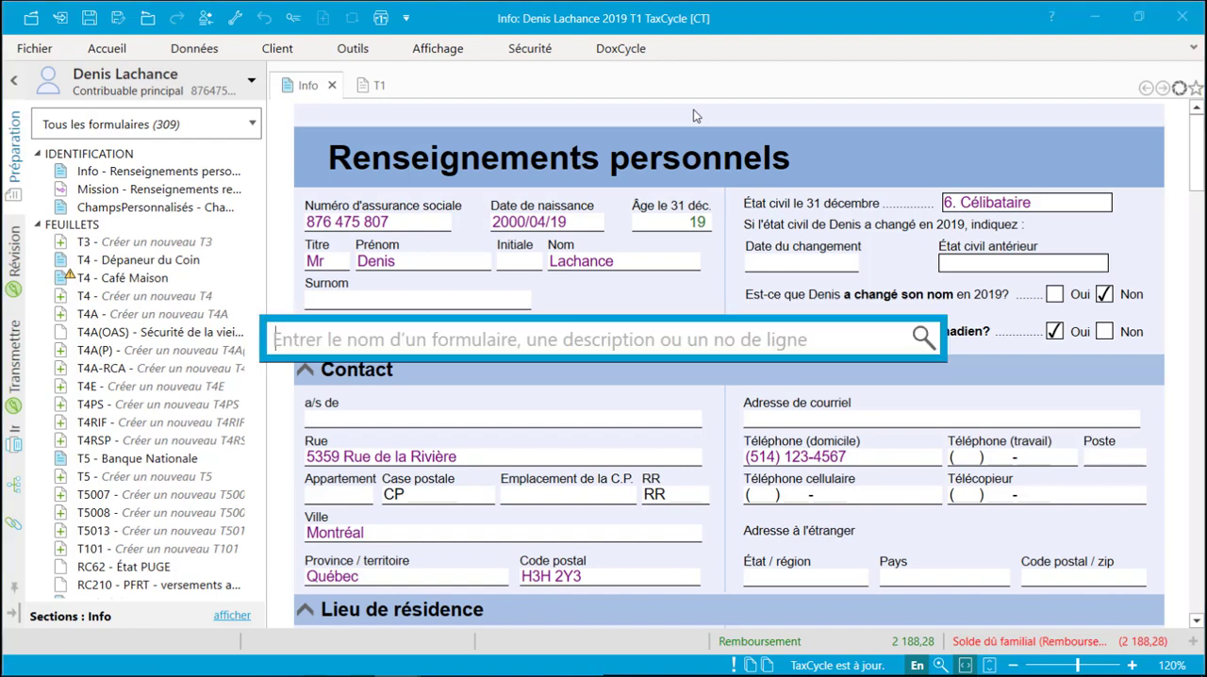
type("T4")
key("Return")
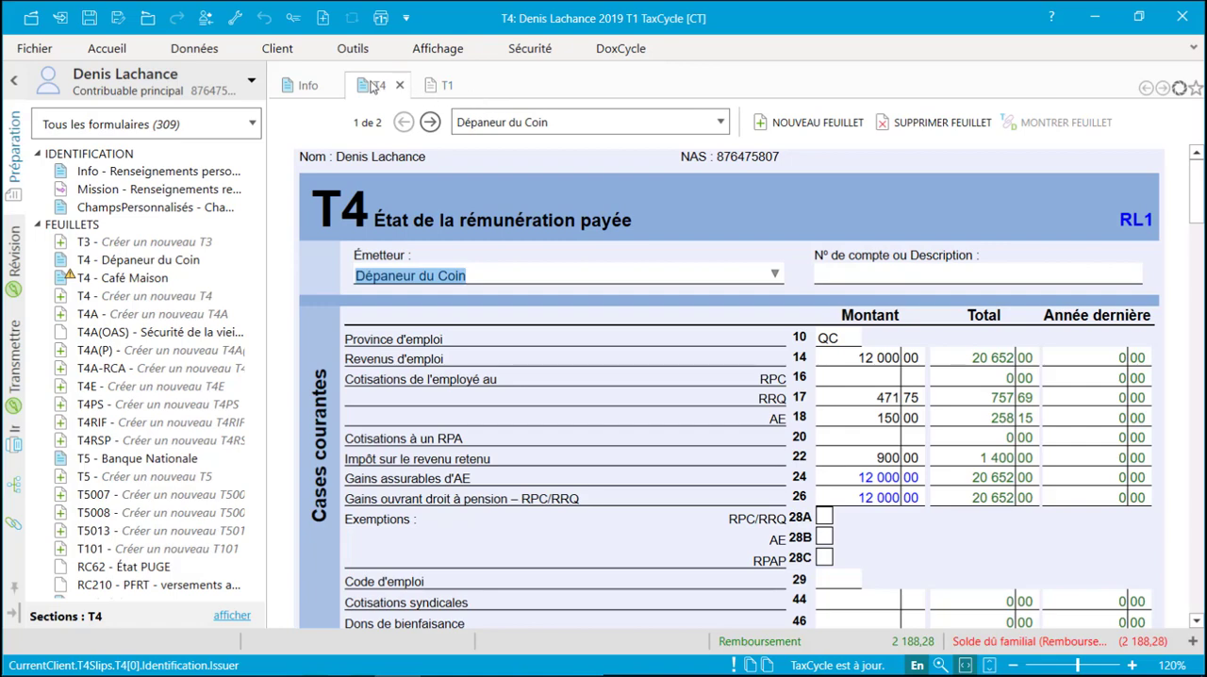
left_click_drag(375, 84, 1205, 83)
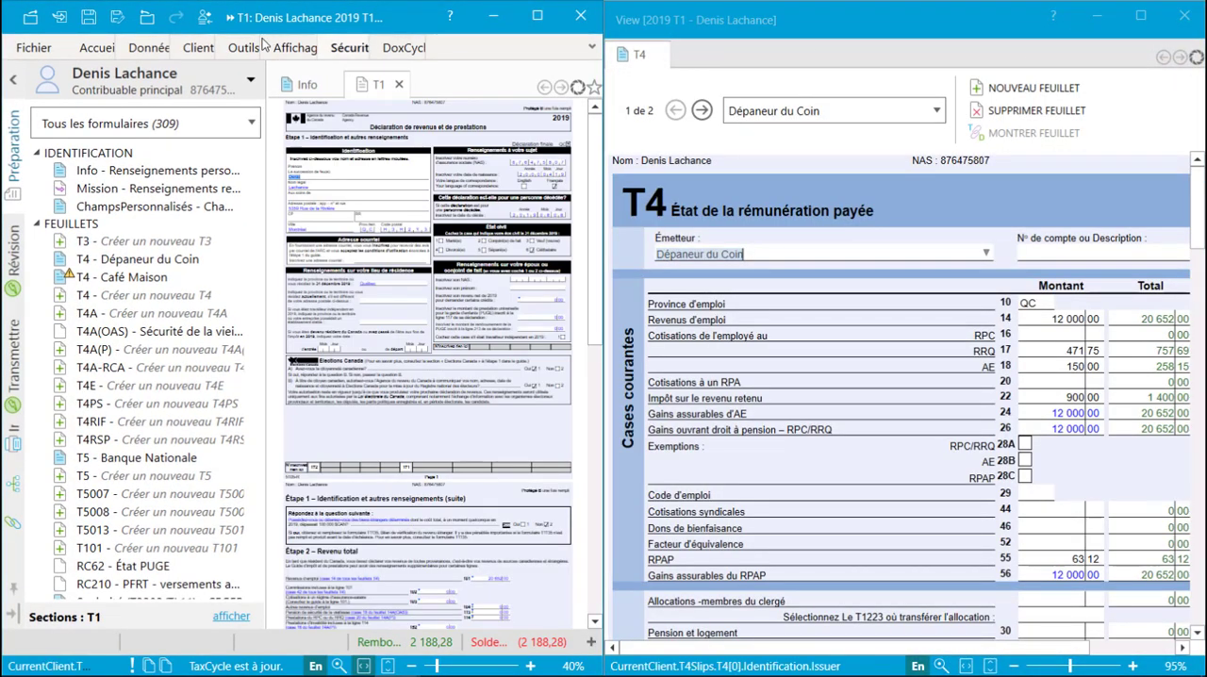
- Hide the form list in the main window, then open the T4 slip there and show its Relevé 1 section
left_click(13, 77)
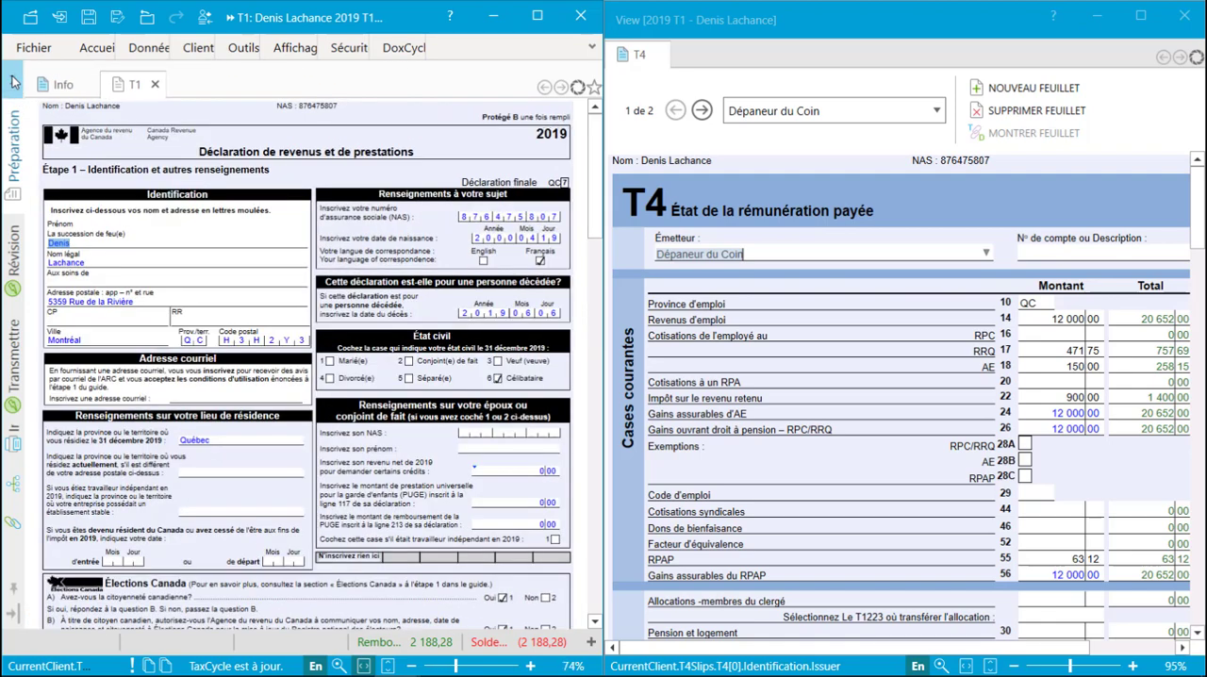
key("F4")
type("T4")
key("Return")
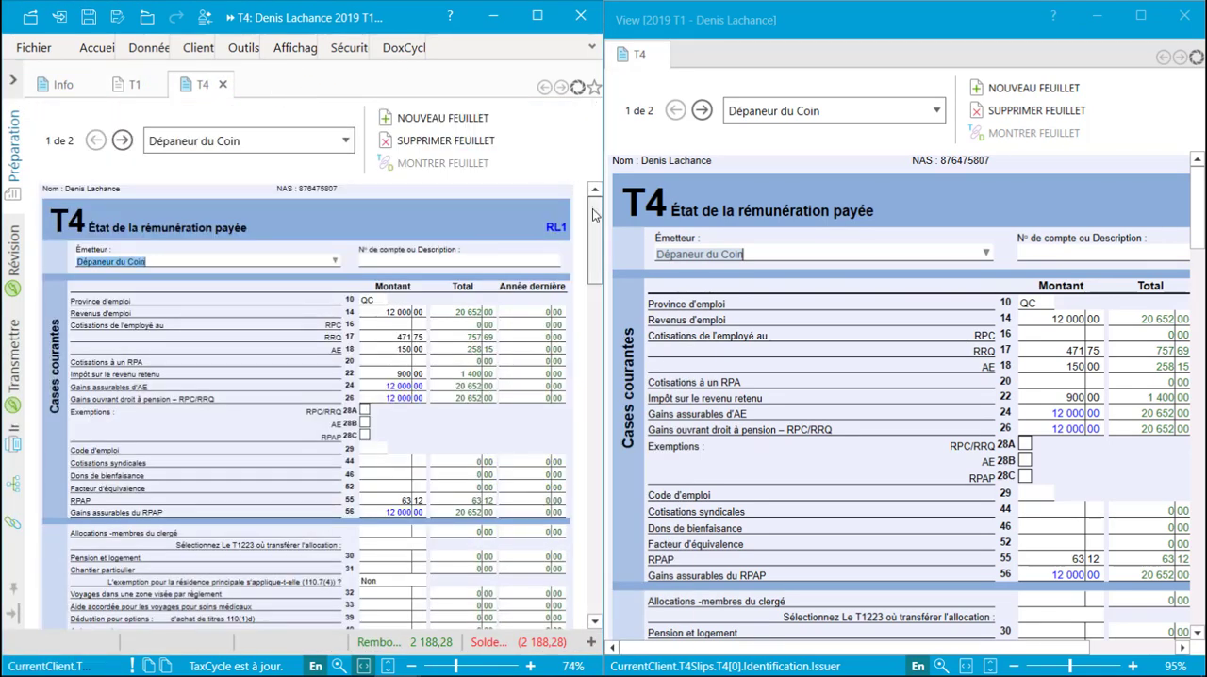
left_click_drag(593, 215, 577, 374)
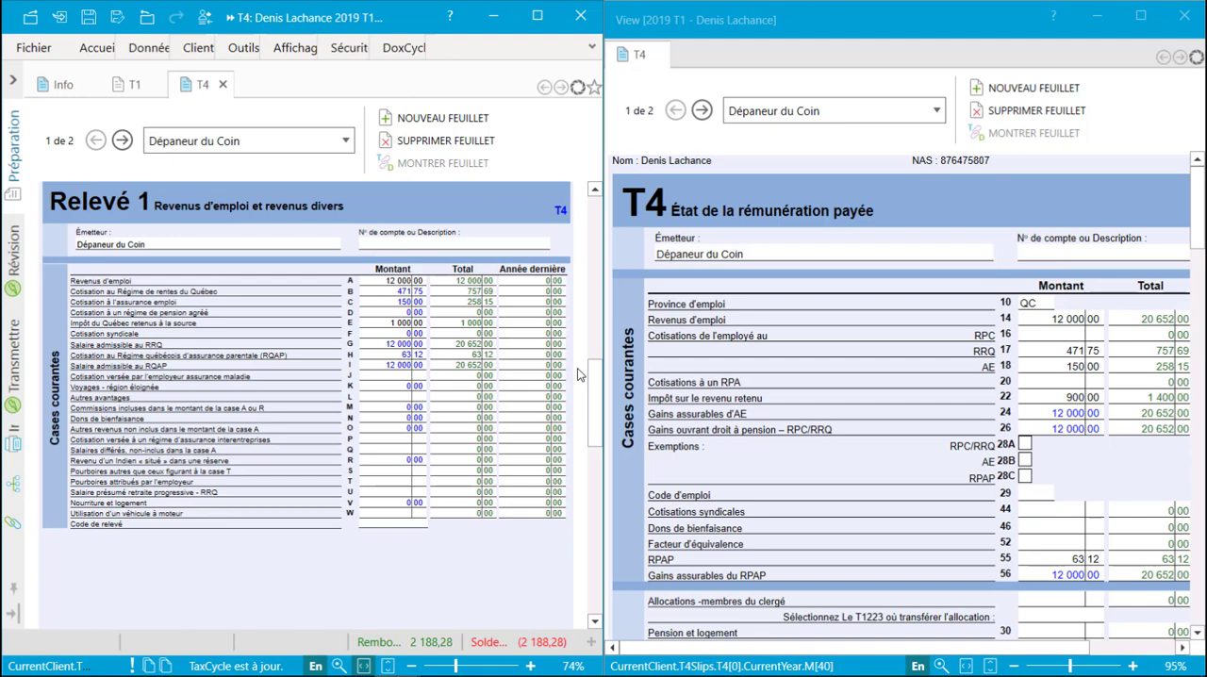
- Search the forms for "t5" in the detached window and open the T5 slip there
key("F4")
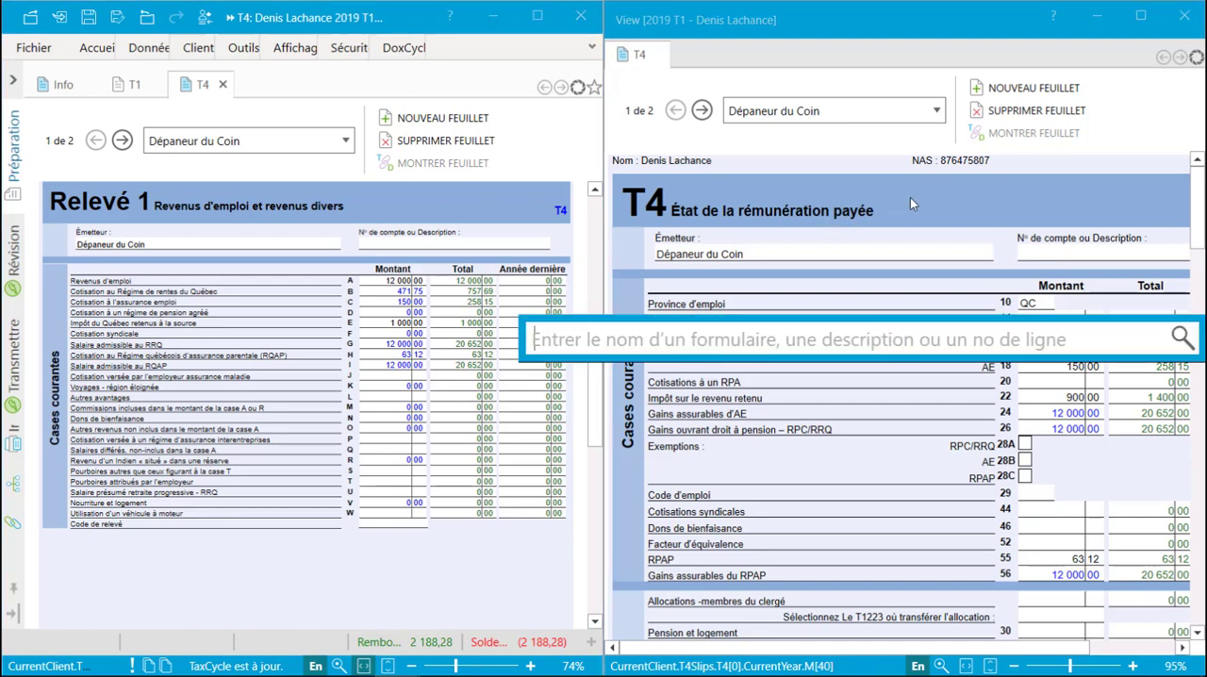
type("t5")
key("Return")
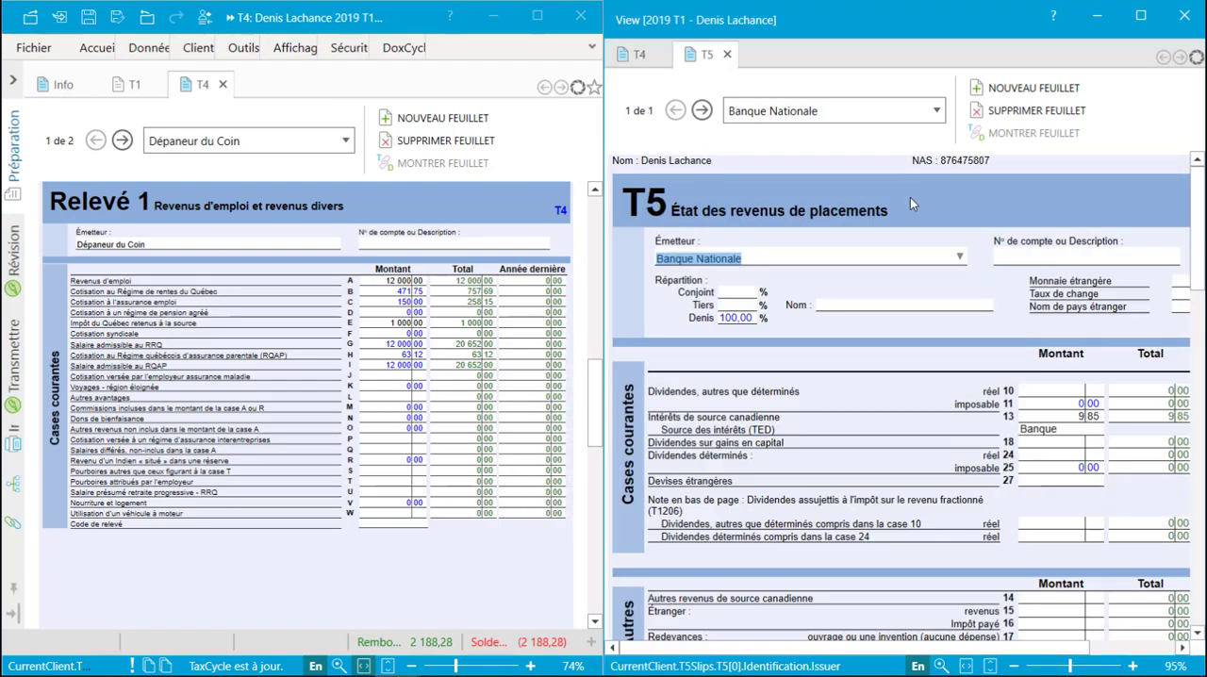